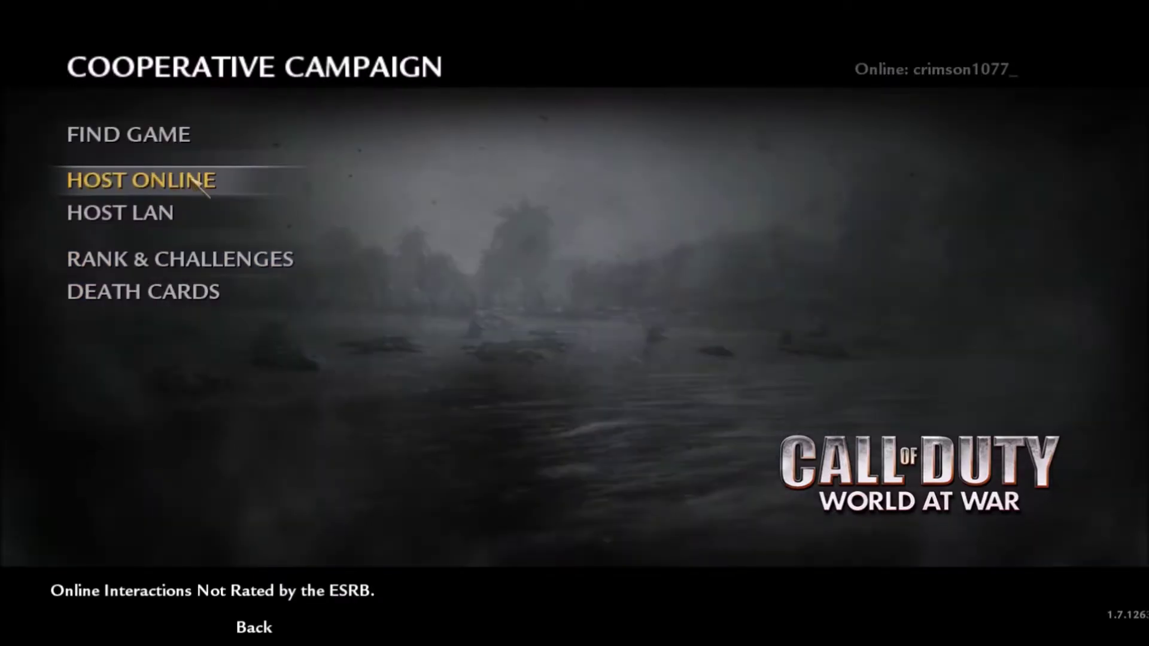
Open Find Game and refresh the online co-op server list twice.
left_click(173, 133)
left_click(886, 18)
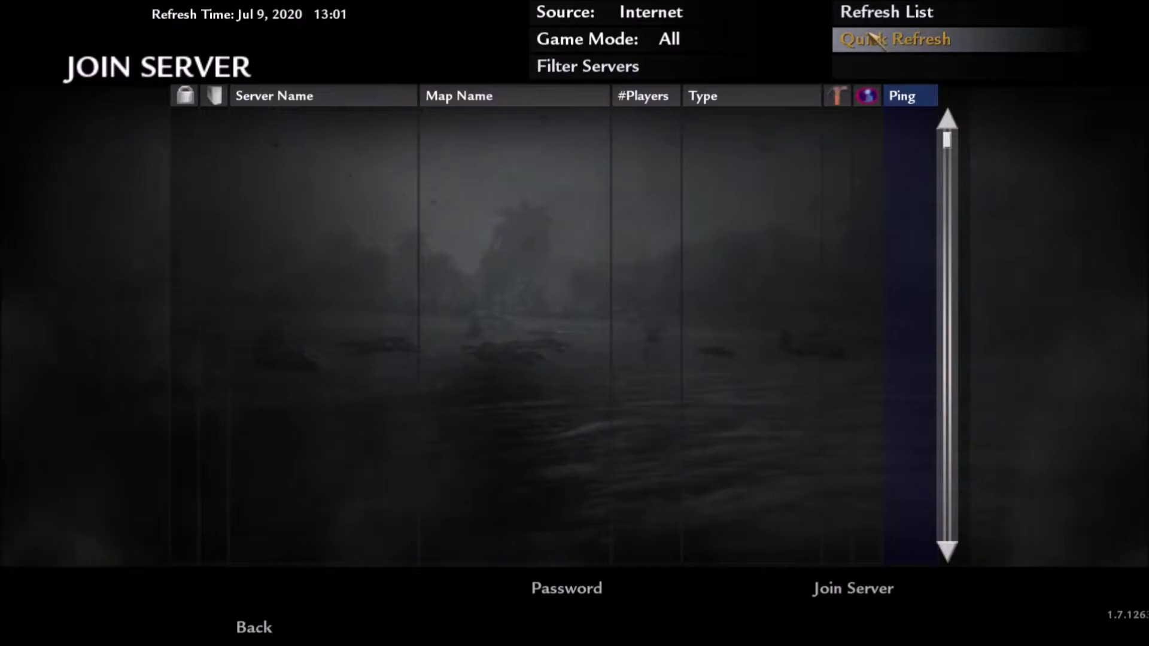
left_click(839, 12)
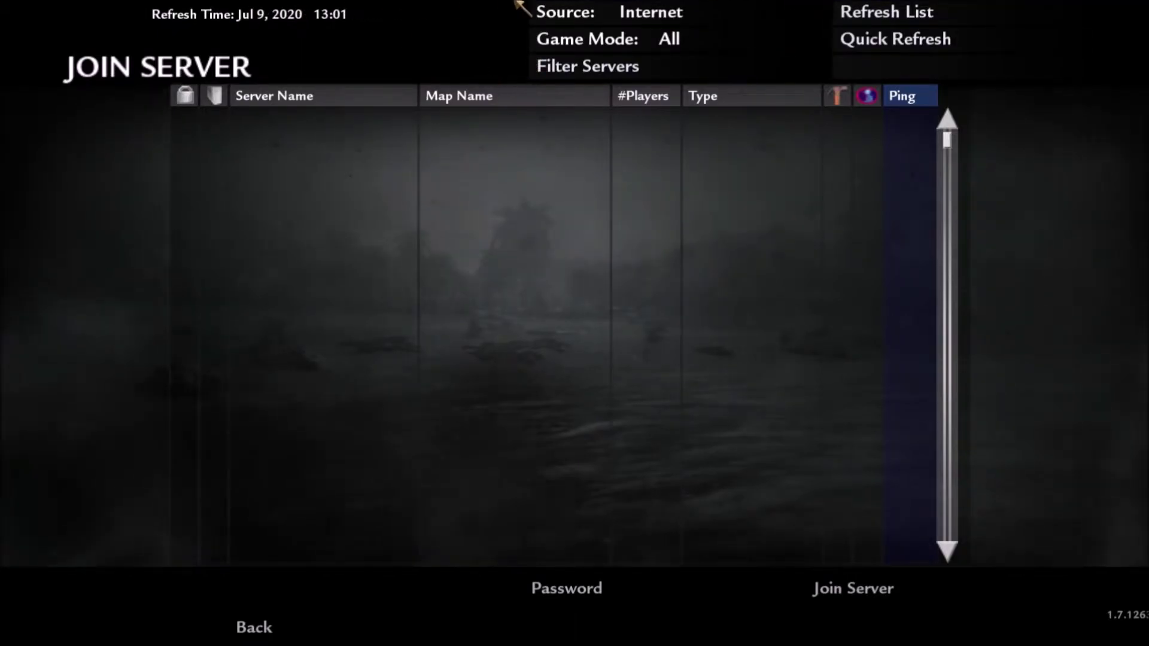
Go back to the main menu and quit the game, confirming with Yes.
left_click(261, 636)
left_click(261, 636)
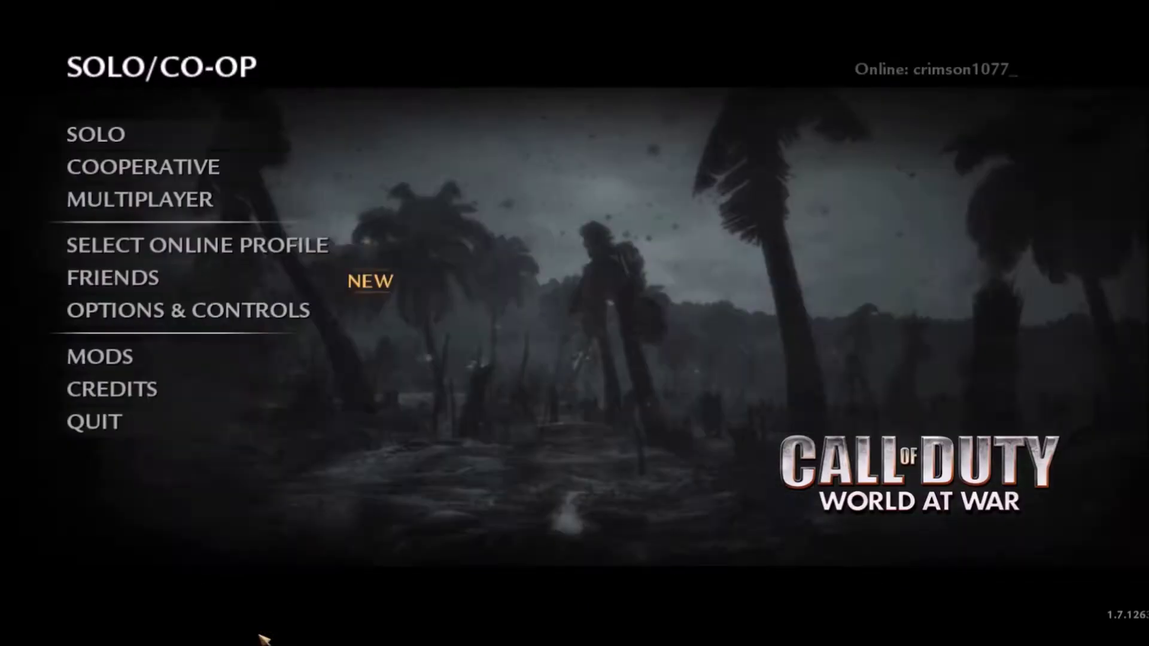
left_click(153, 428)
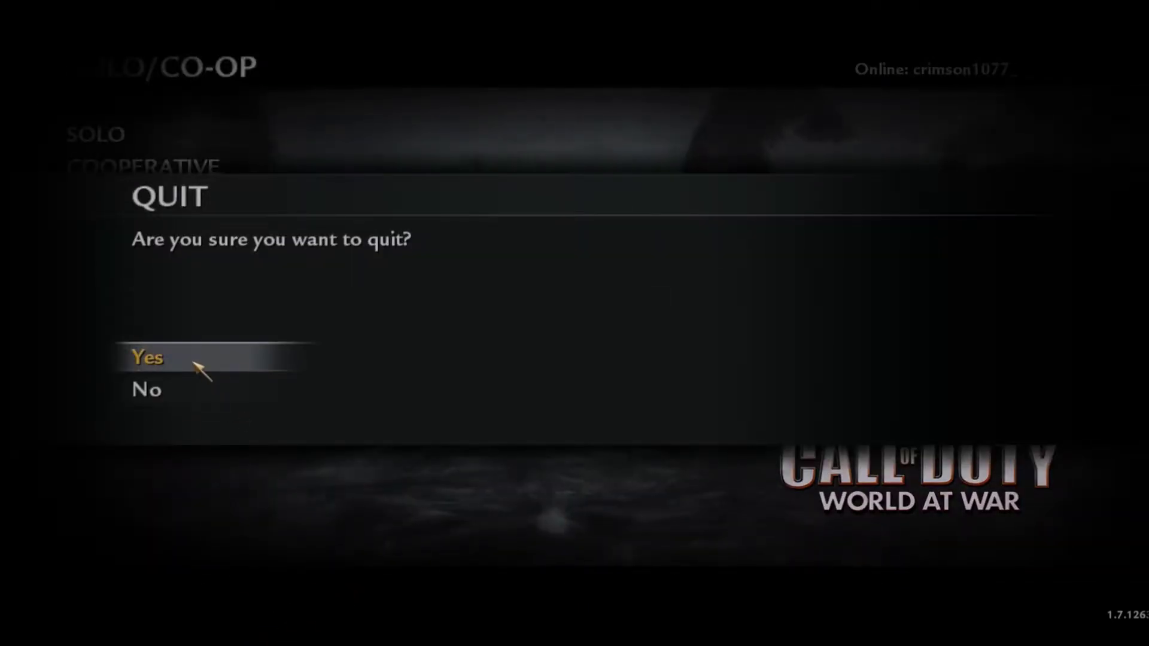
left_click(193, 363)
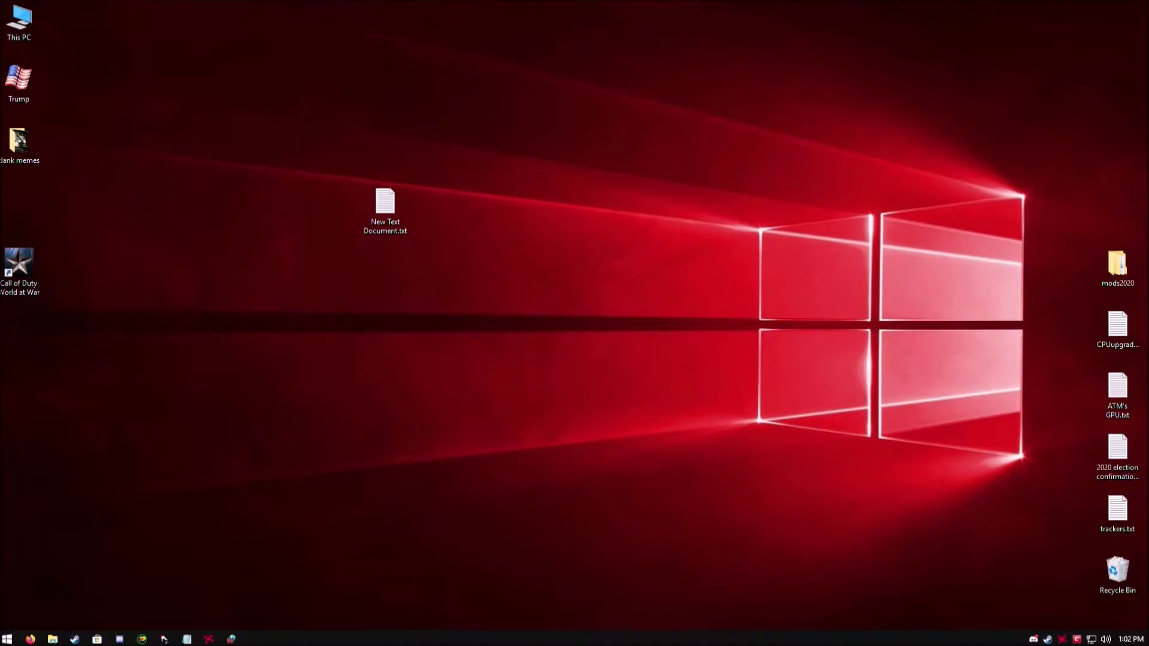
Relaunch World at War from its desktop icon, then open and close the Steam overlay.
double_click(18, 270)
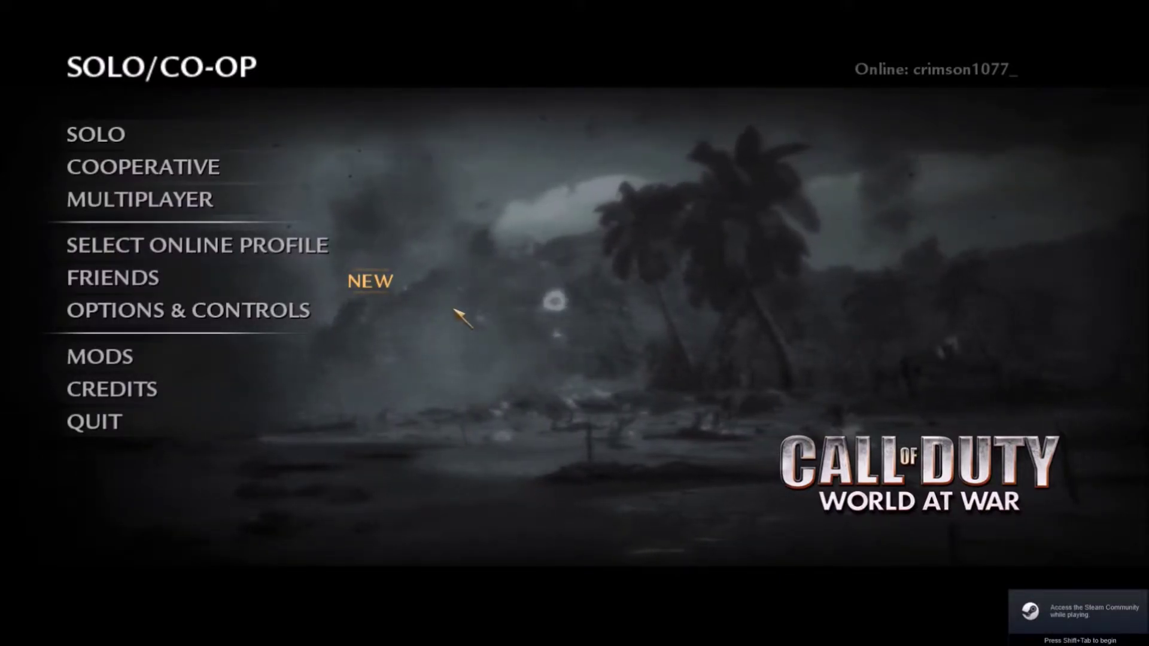
key("shift+Tab")
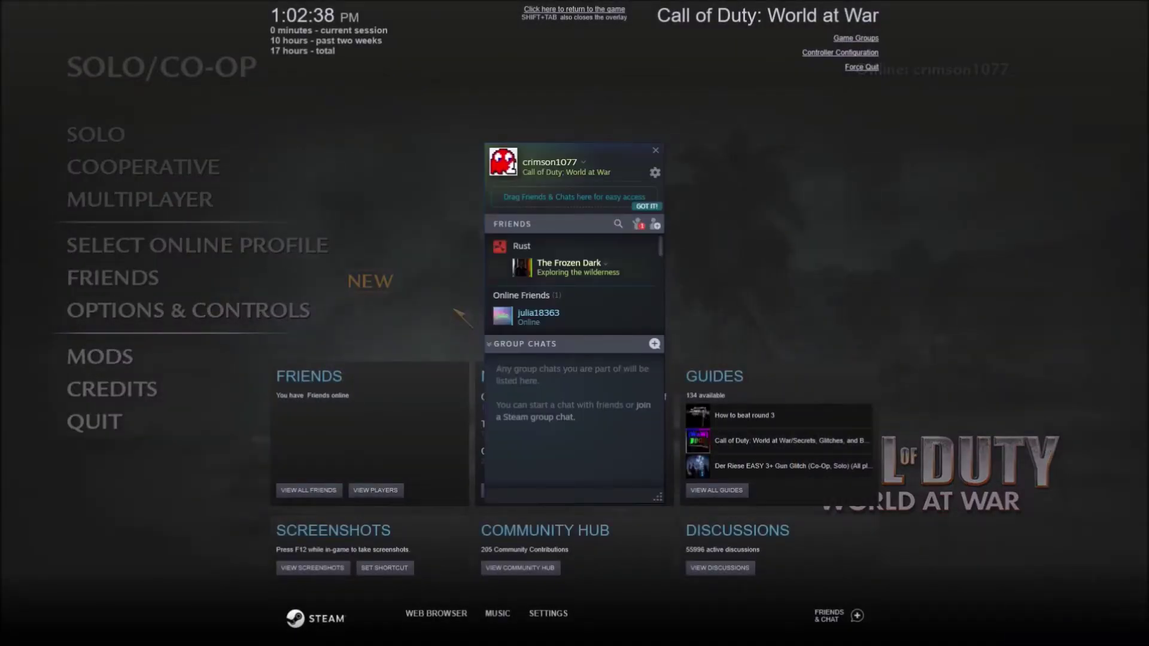
key("shift+Tab")
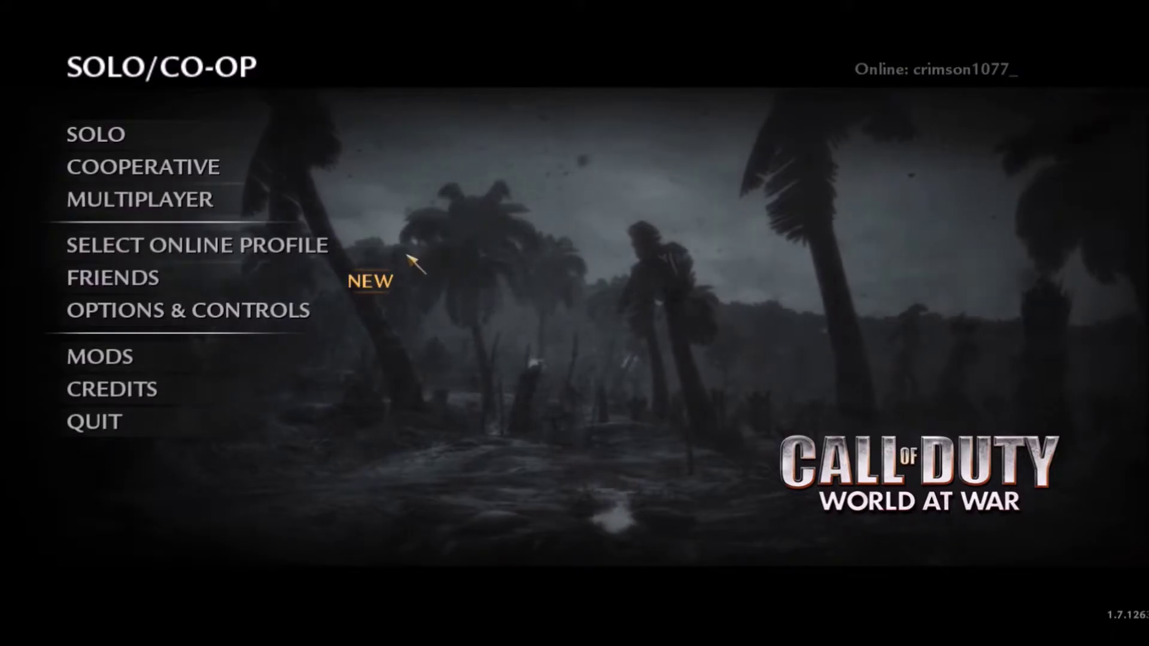
In Manage Friends, cancel adding a friend and select the second and third friends.
left_click(113, 278)
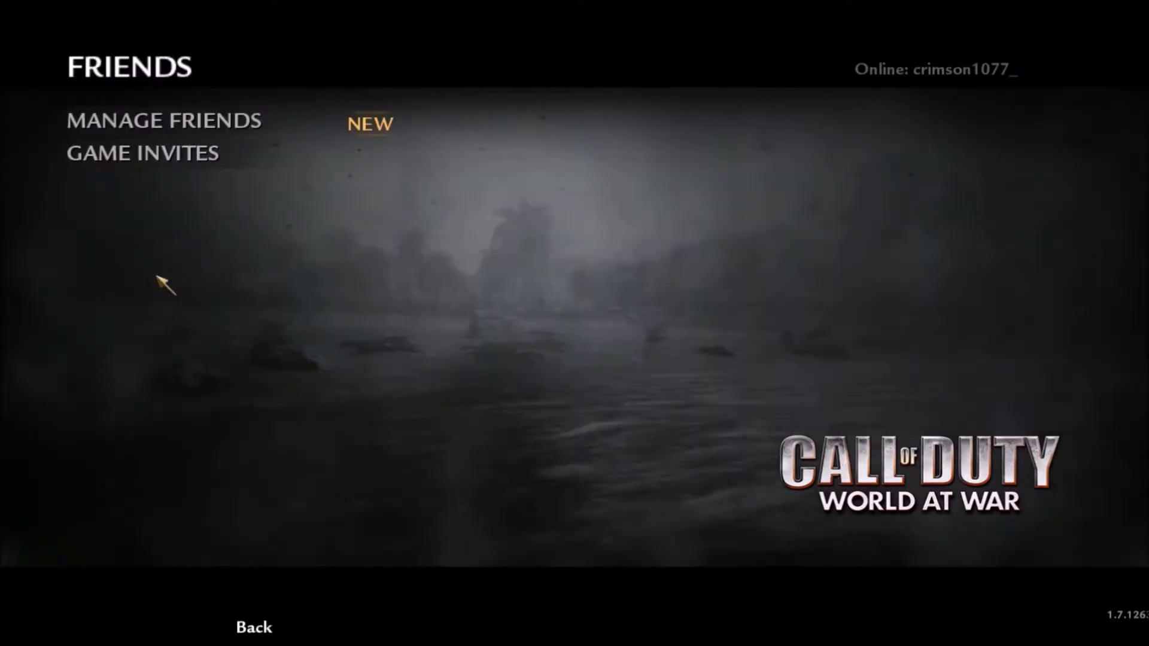
left_click(203, 122)
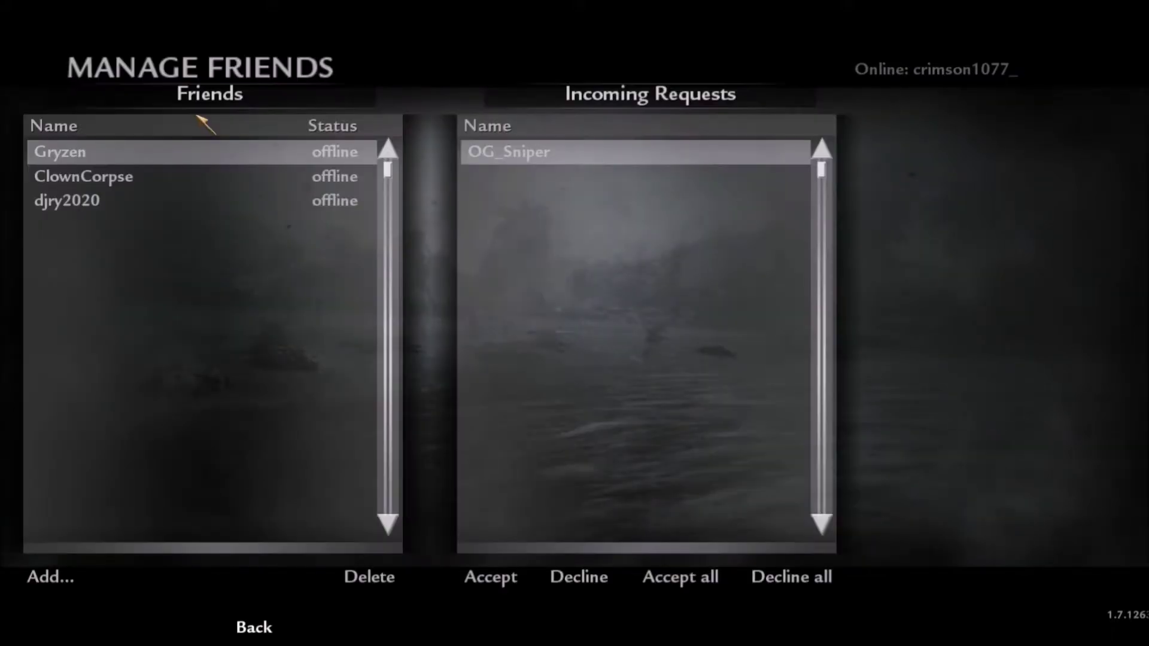
left_click(70, 565)
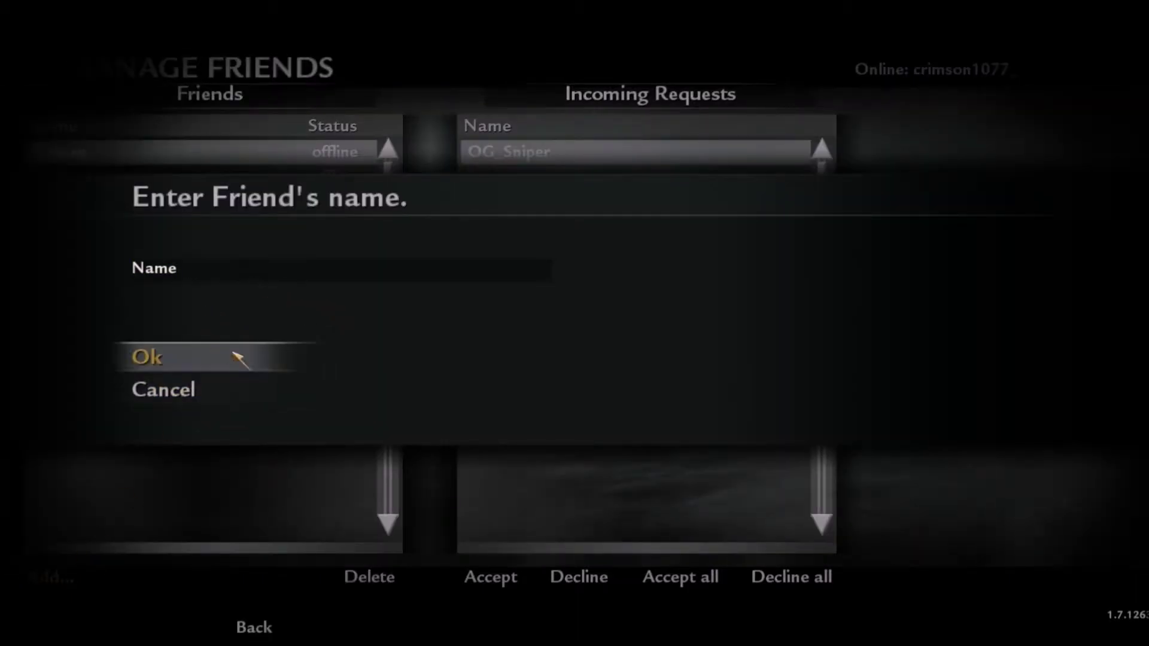
left_click(206, 389)
left_click(119, 181)
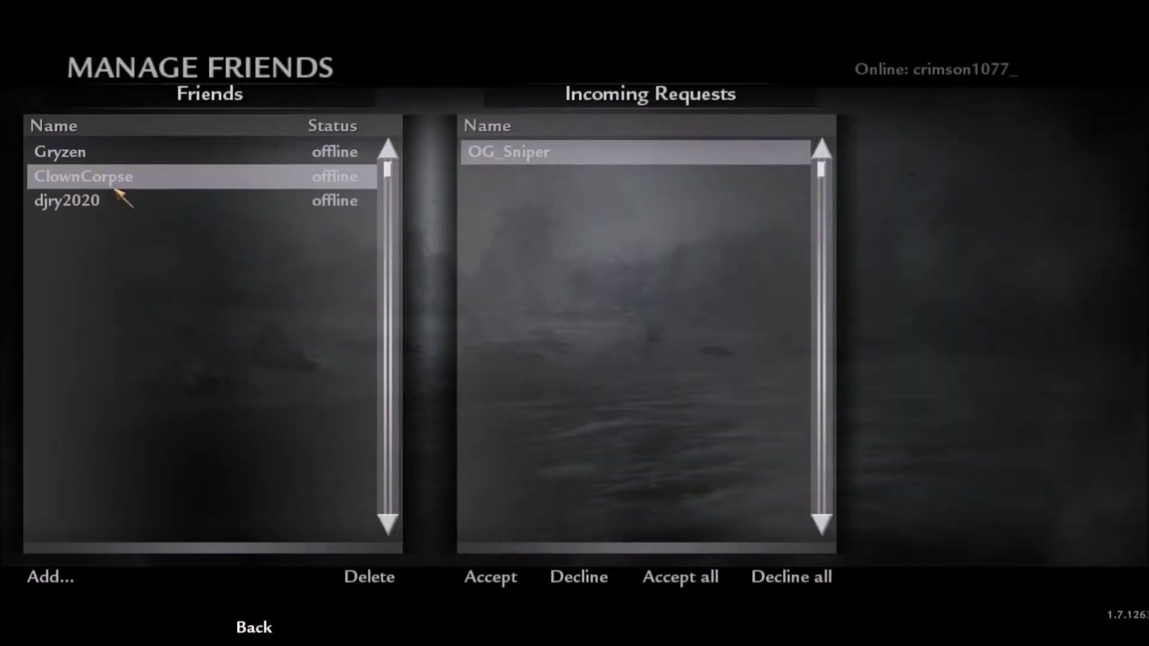
left_click(113, 200)
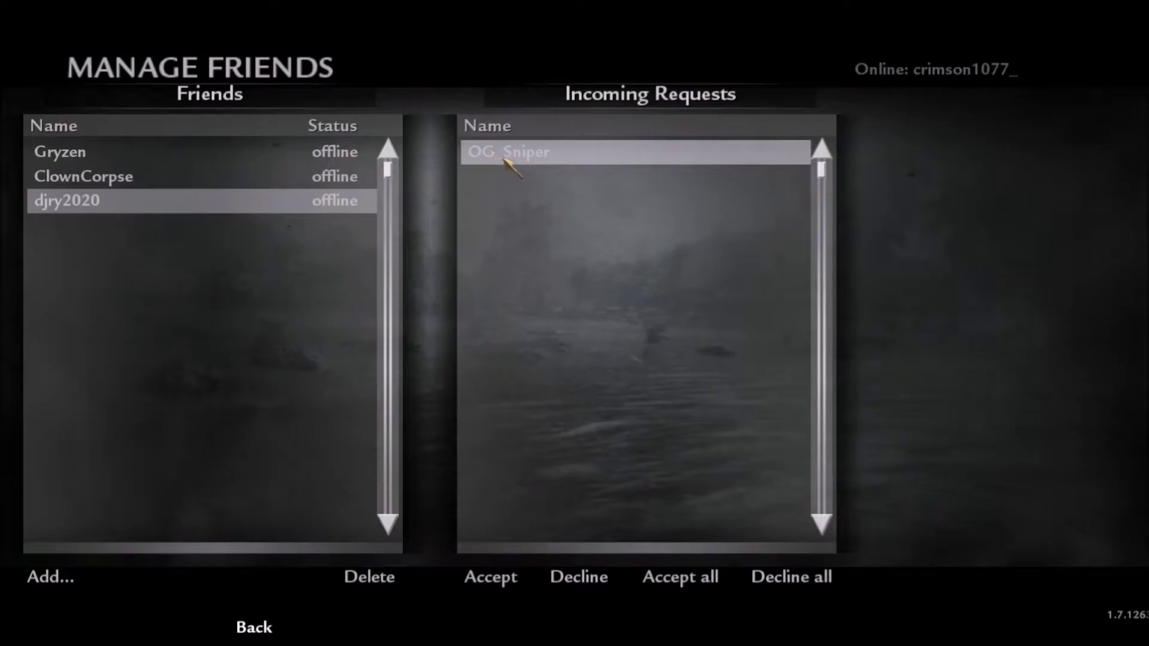
Return to the main menu and cancel the Select Online Profile screen unchanged.
left_click(263, 624)
left_click(262, 624)
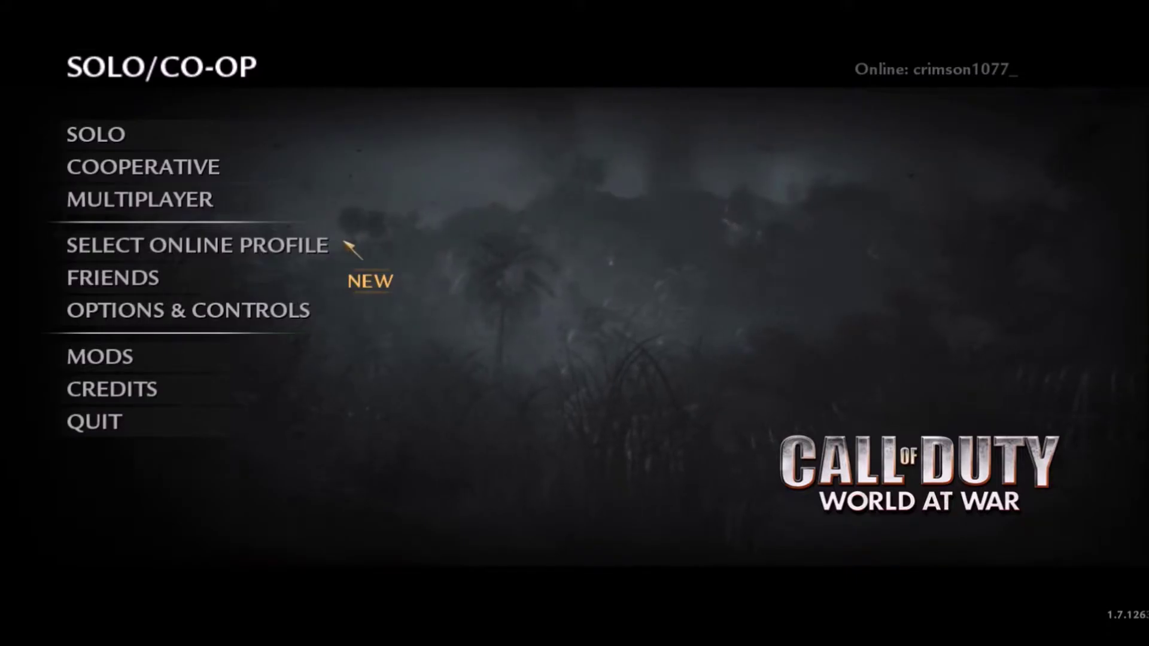
left_click(293, 247)
left_click(513, 388)
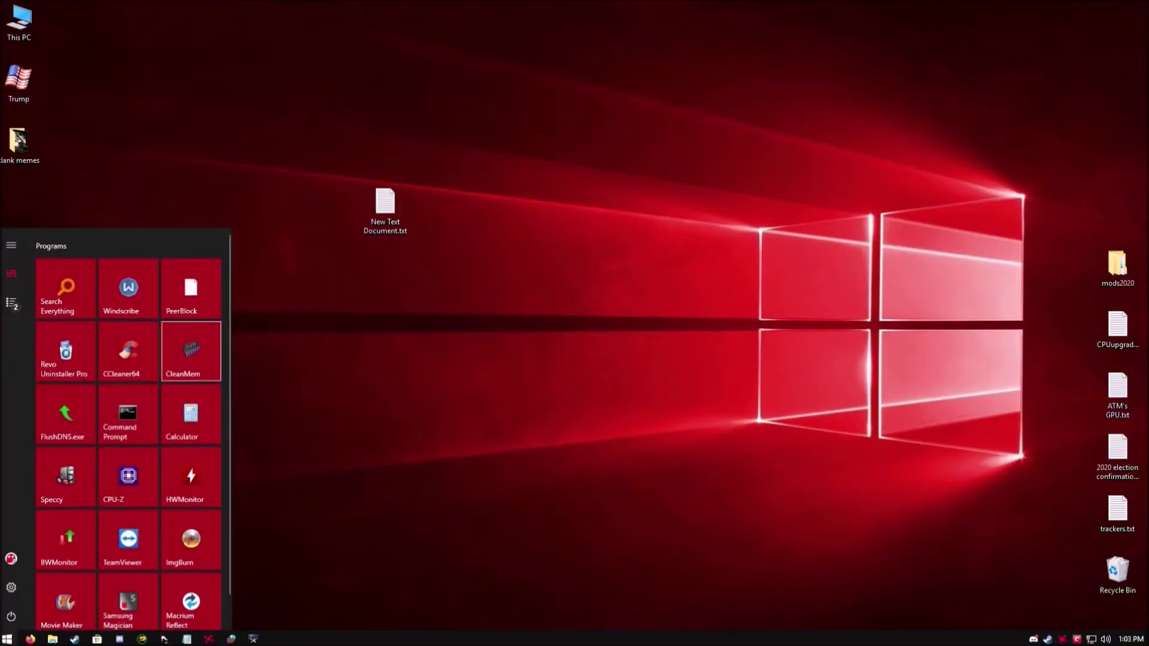
Leave the game and launch Windows Defender Firewall with Advanced Security from a 'firewall' Start search.
key("Escape")
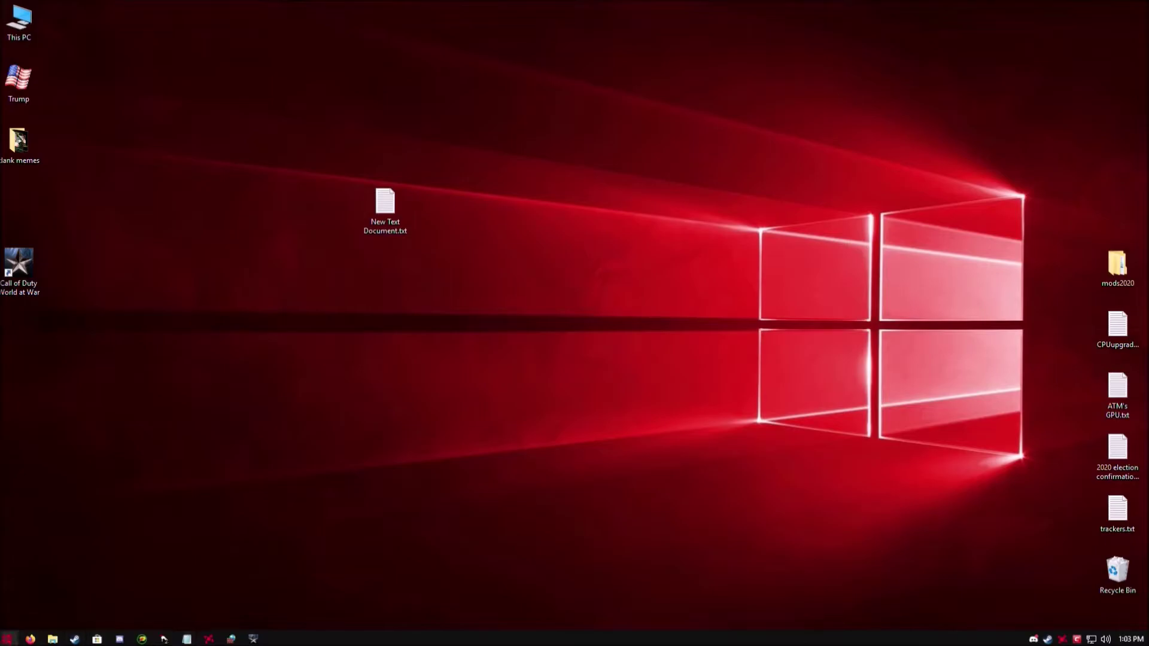
left_click(7, 639)
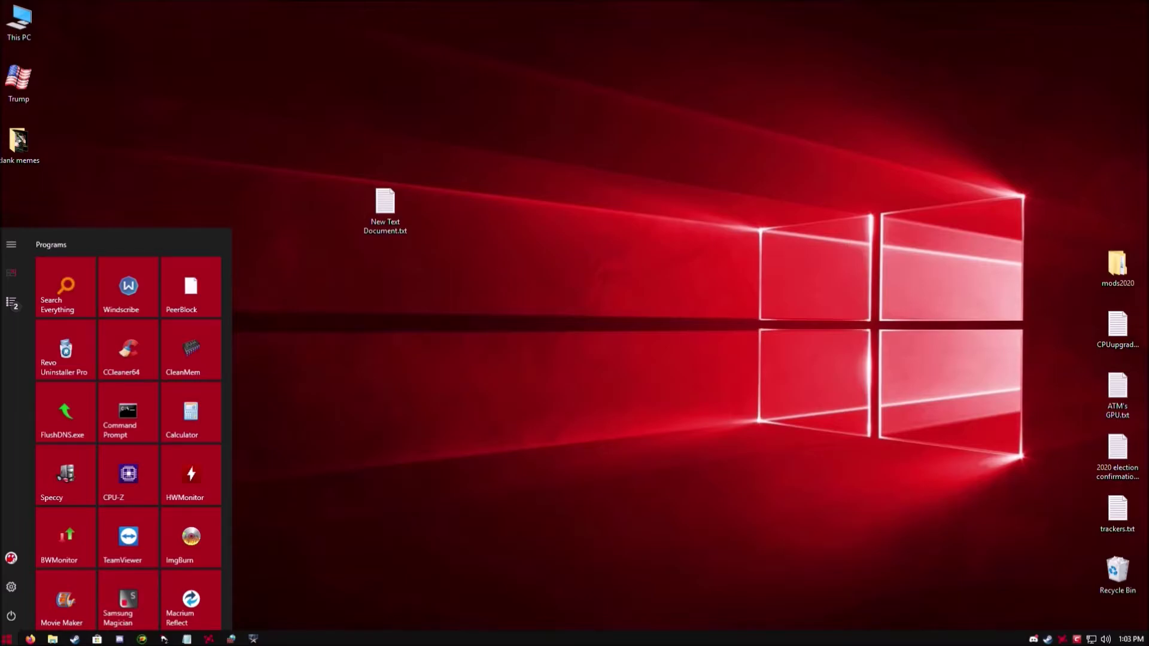
type("firewall")
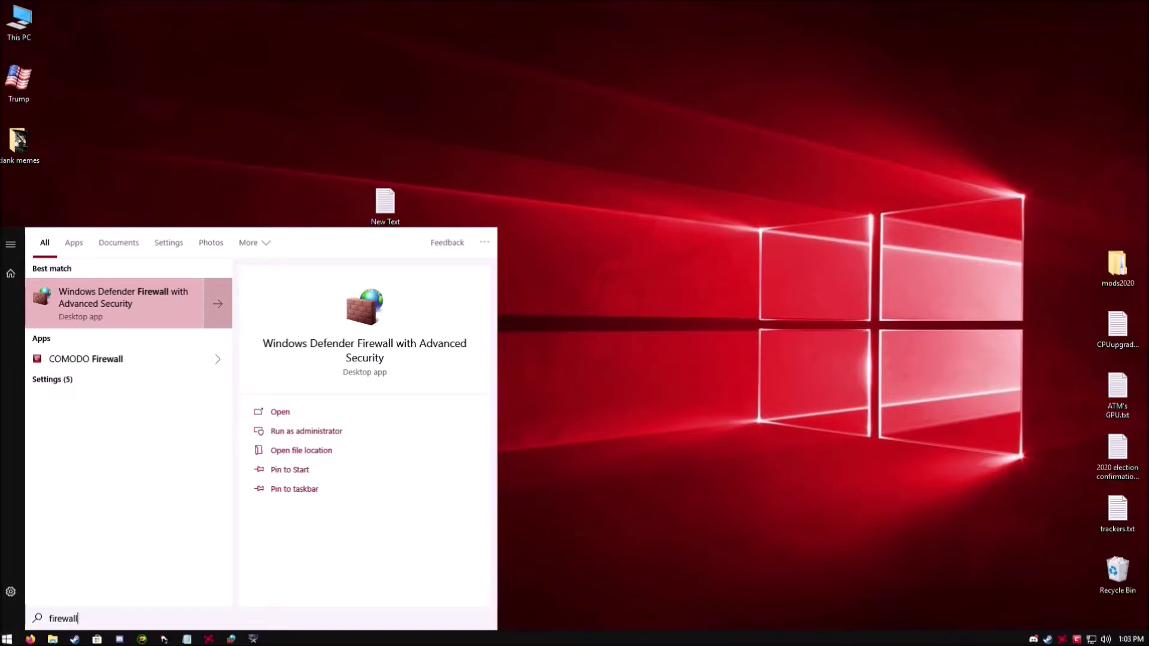
key("Return")
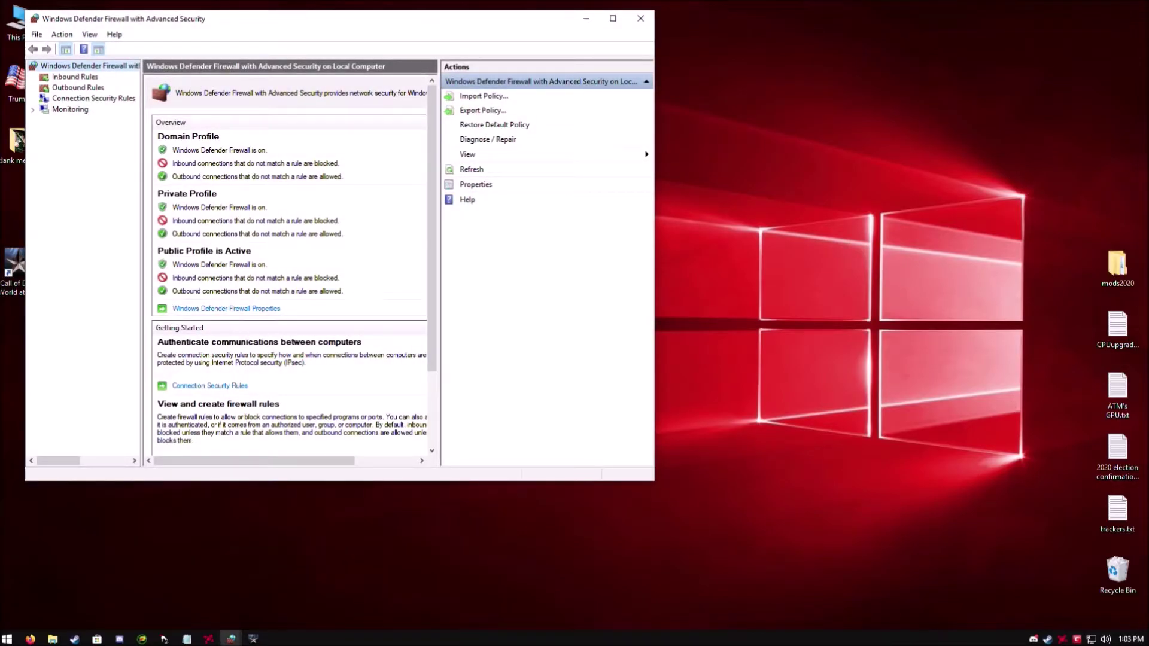
Maximize the firewall window and display the Outbound Rules list.
left_click(612, 18)
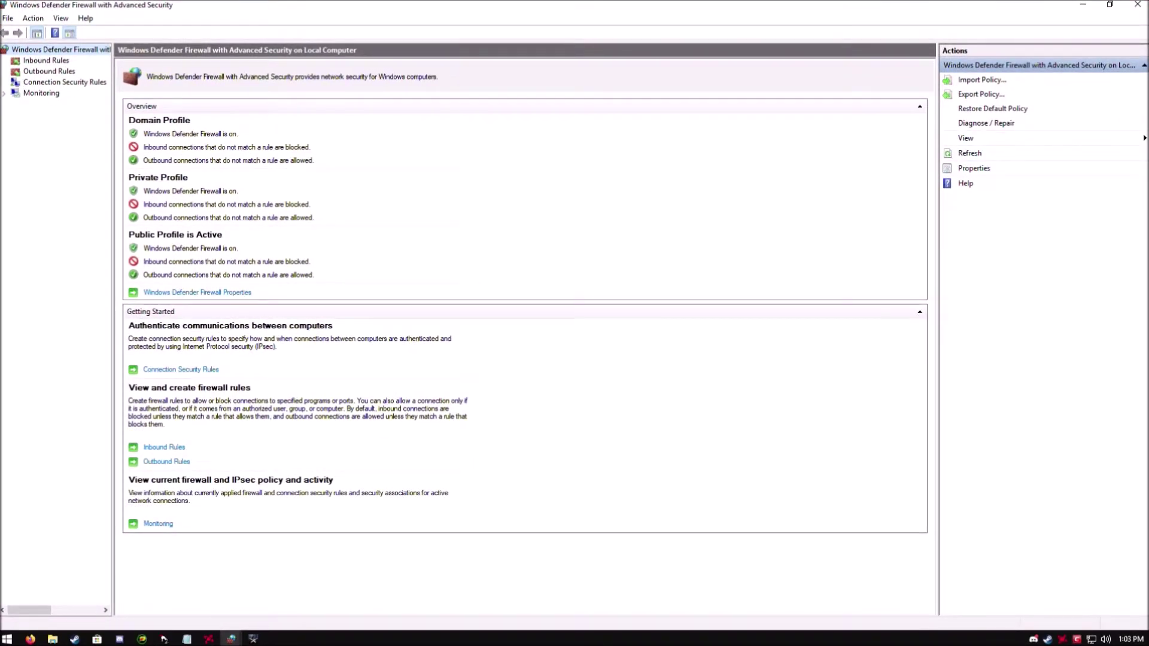
left_click(49, 71)
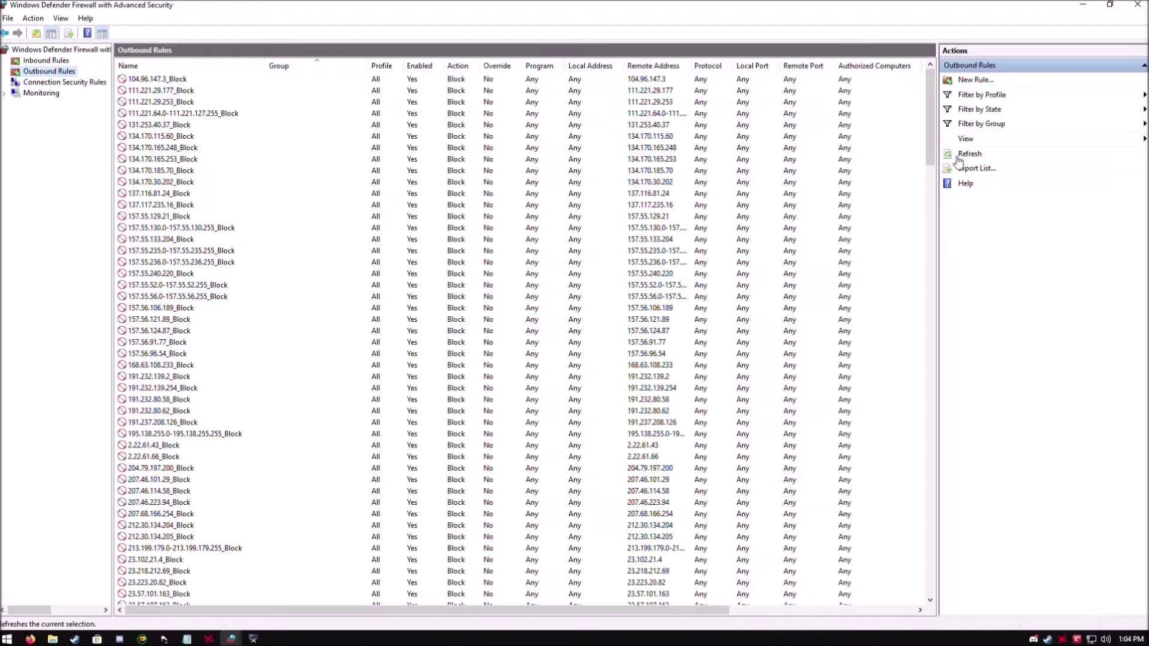
Start a new outbound Port rule and advance to its Protocol and Ports page.
left_click(986, 80)
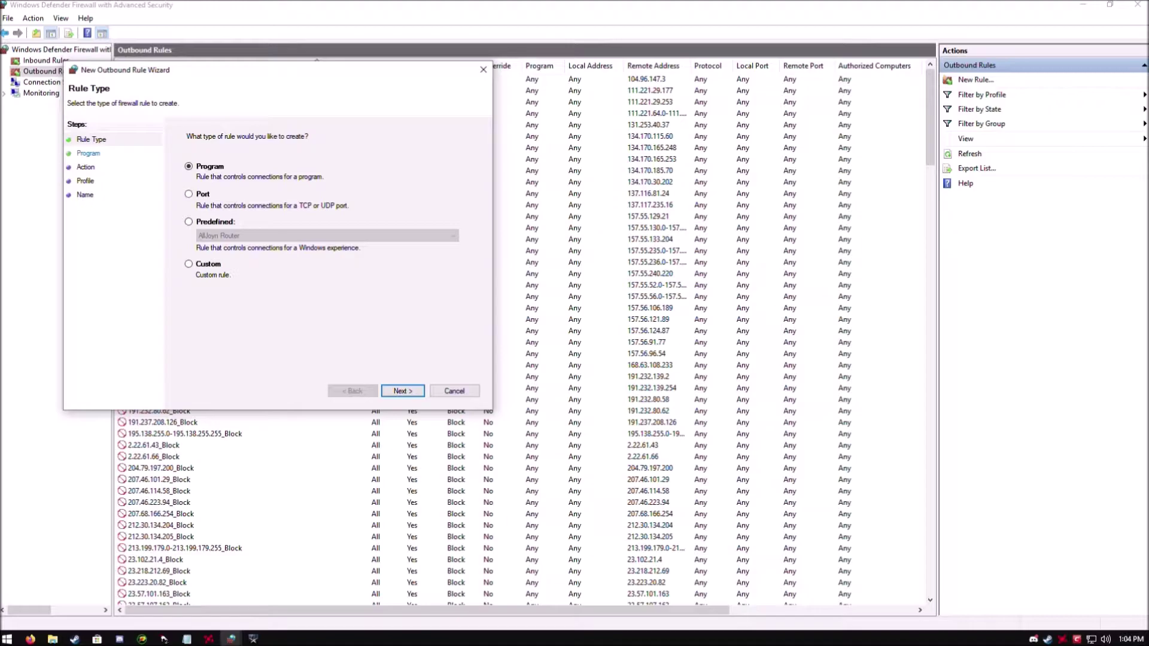
left_click(189, 194)
key("Return")
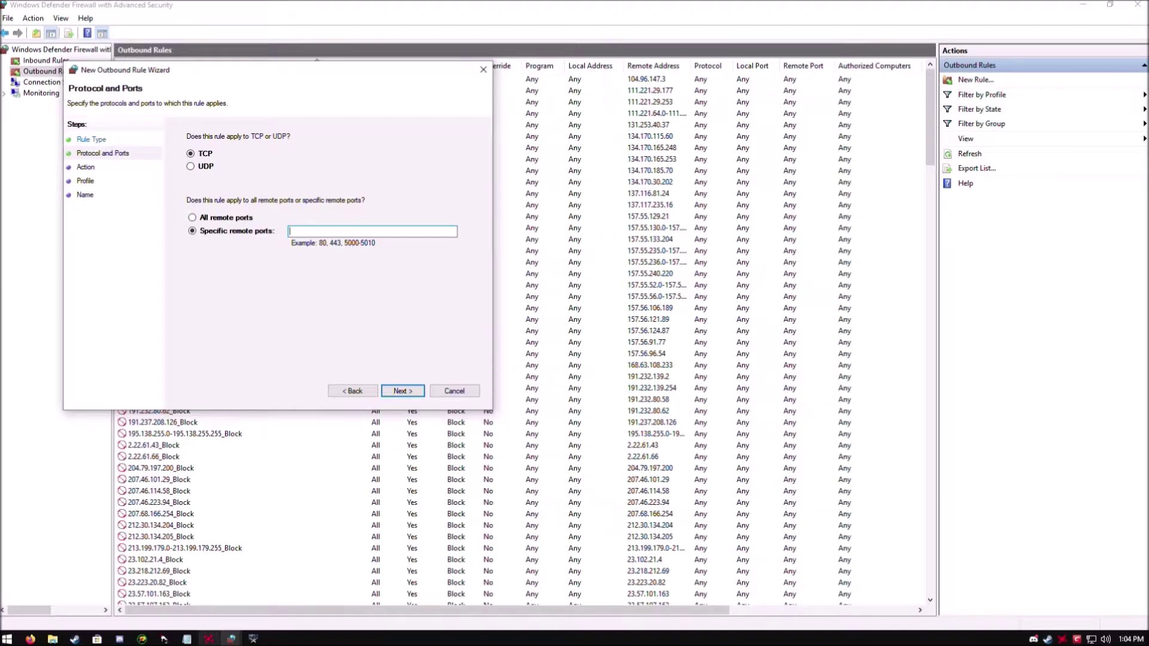
Copy TCP port 28960 from the Notepad ports note.
key("alt+Tab")
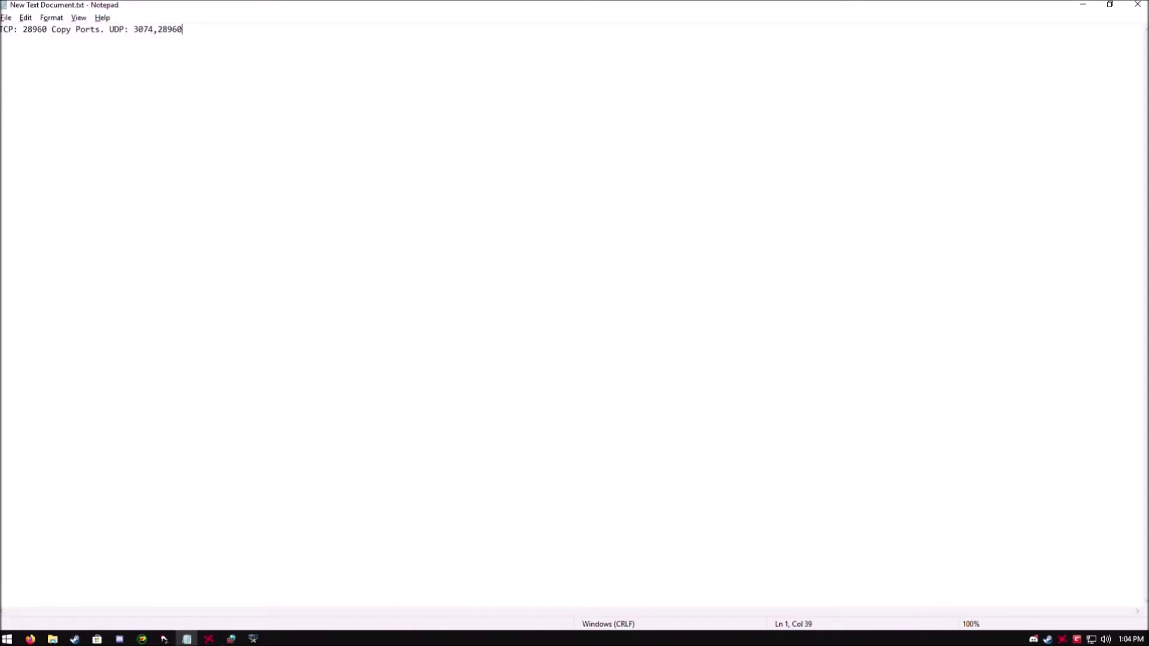
left_click_drag(22, 28, 47, 30)
right_click(47, 34)
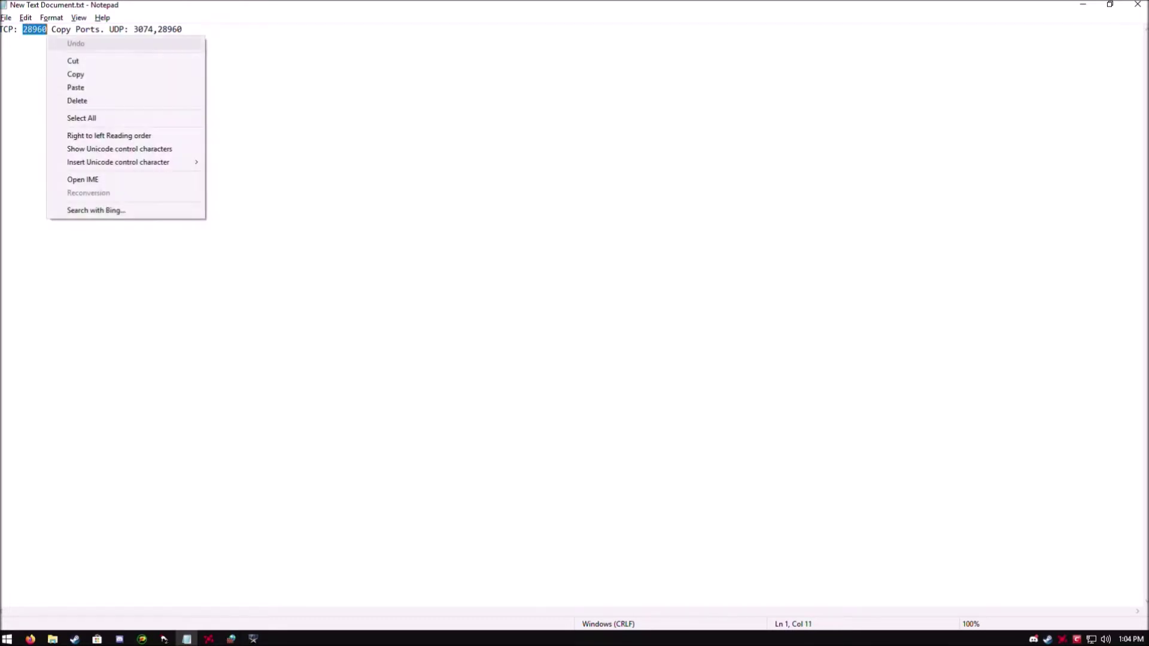
left_click(76, 75)
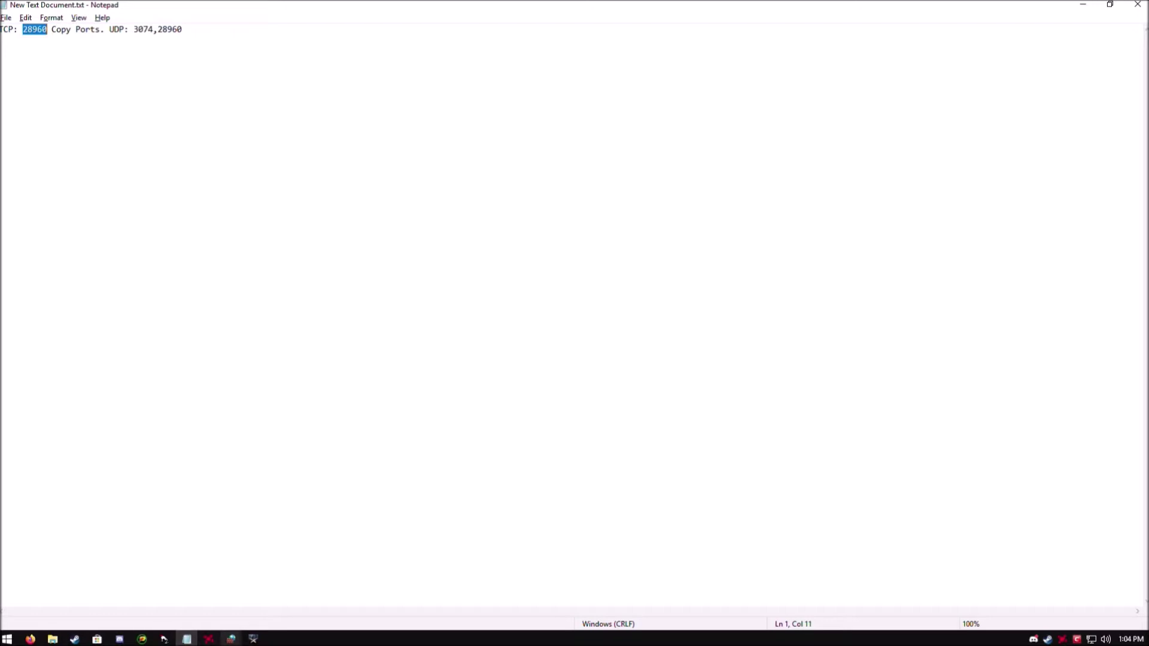
Bring the firewall's new outbound rule wizard back to the front.
left_click(231, 639)
left_click(295, 589)
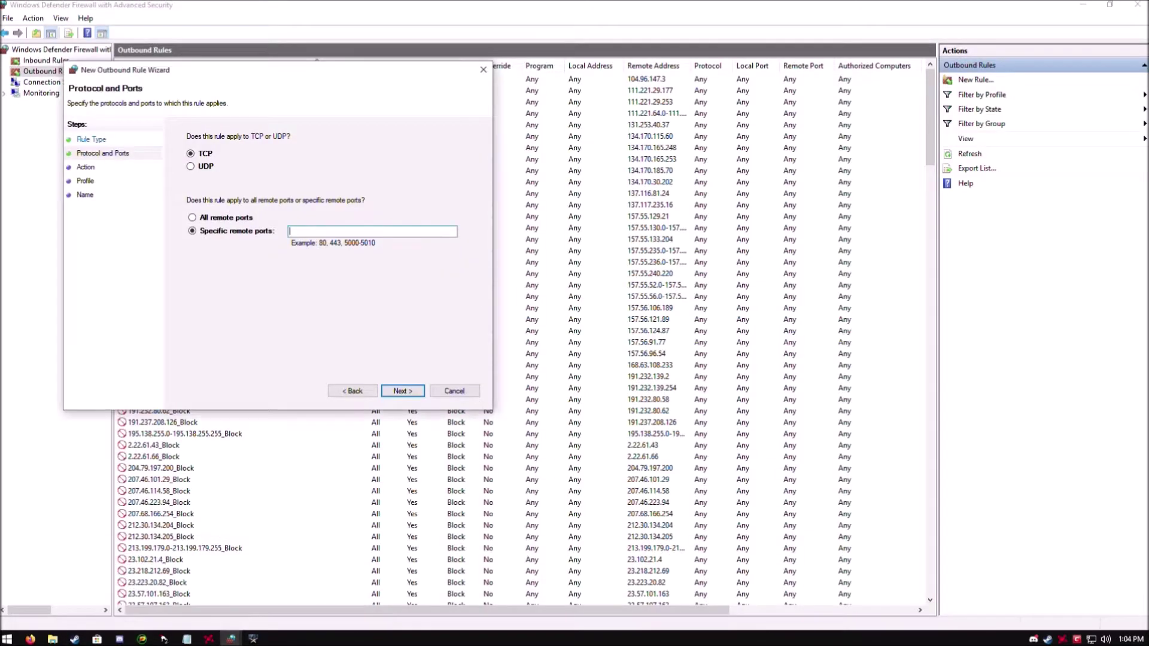
left_click(231, 639)
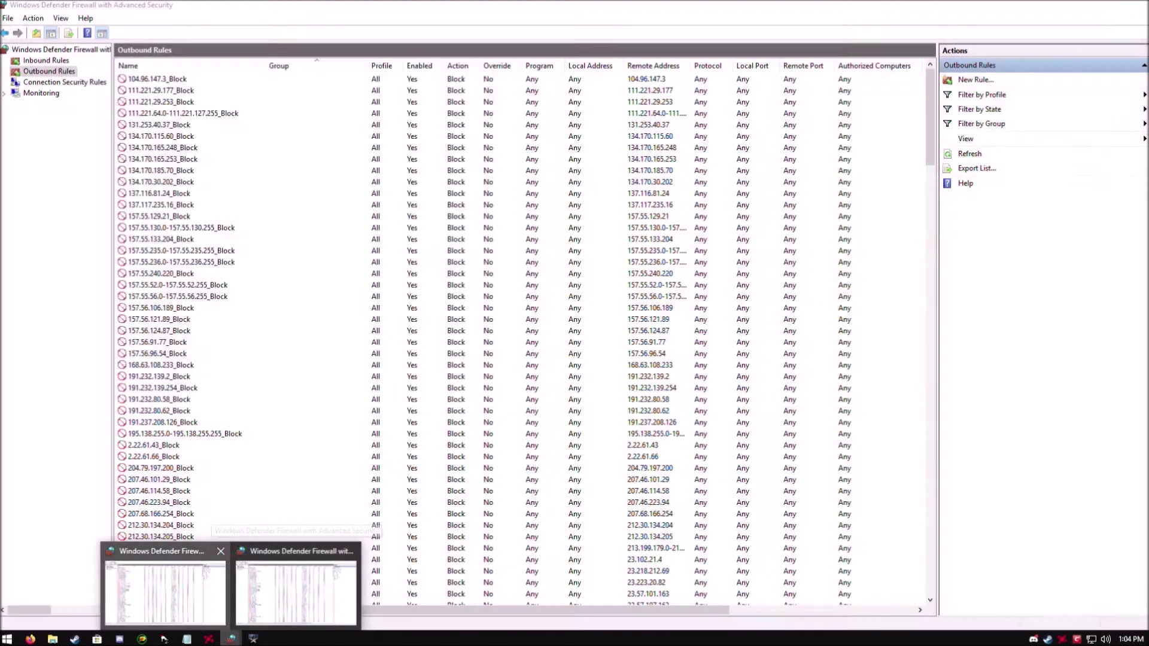
left_click(166, 592)
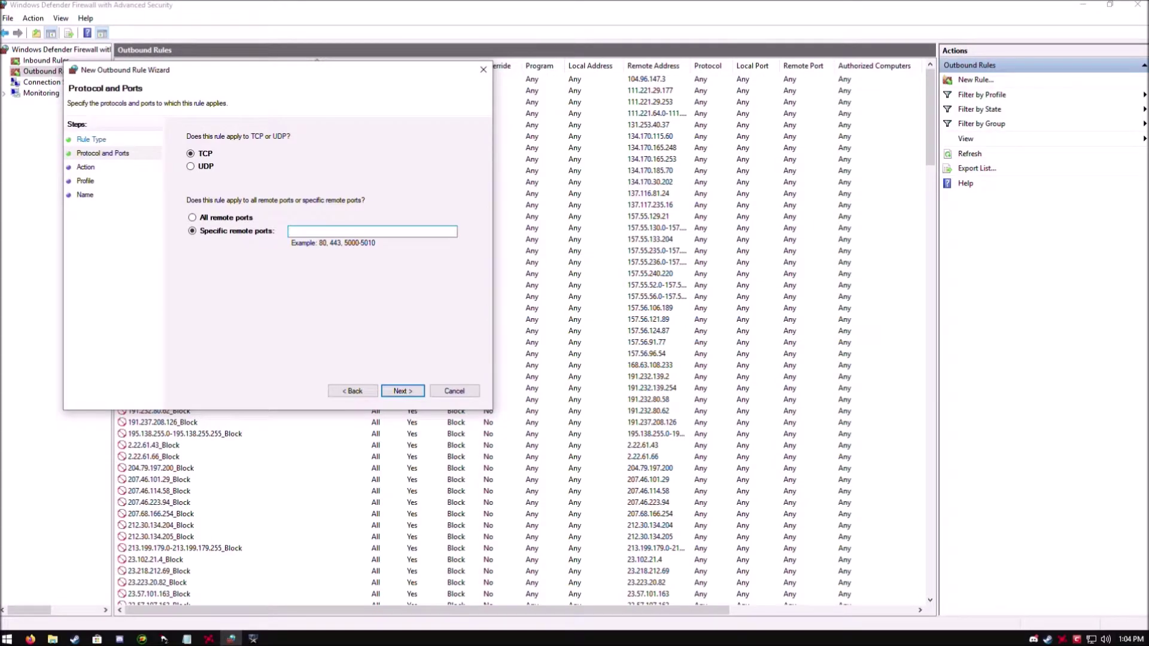
Paste 28960 as the remote port, keep Allow and all profiles, and type the name waw2.
right_click(318, 232)
left_click(341, 287)
left_click(403, 391)
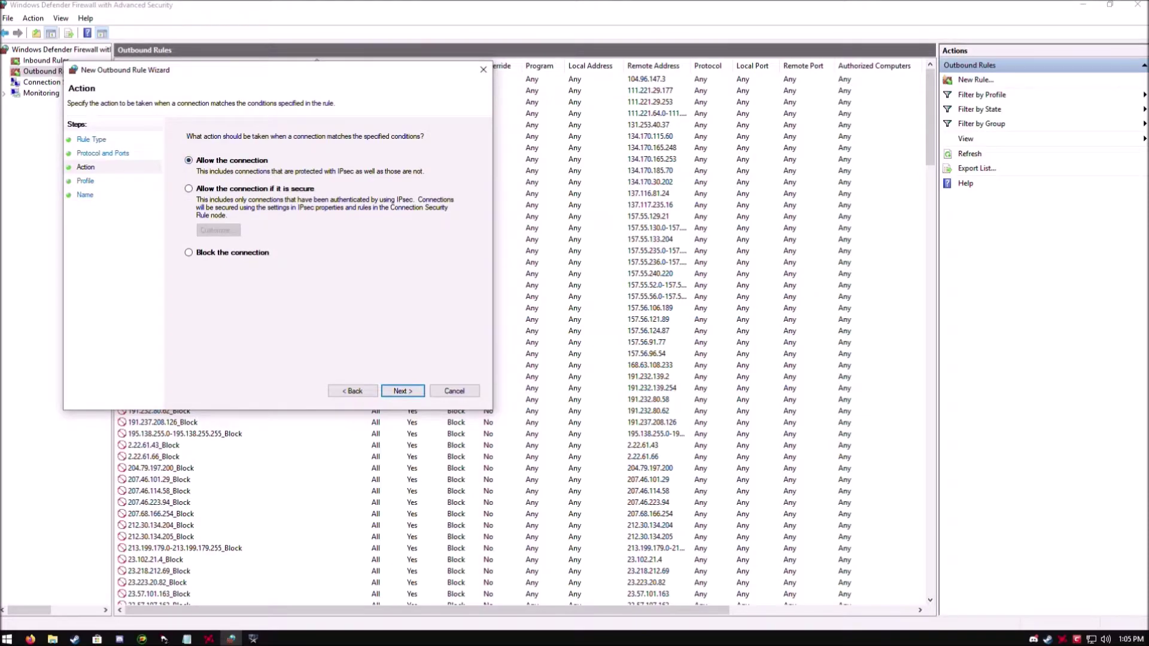
left_click(403, 391)
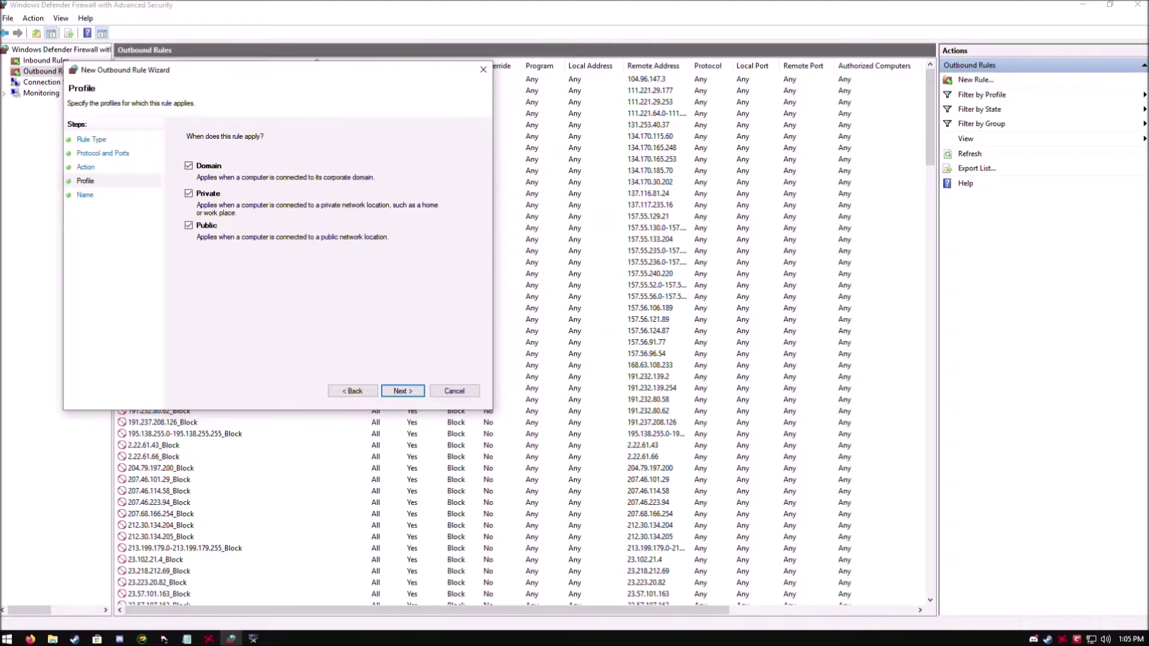
left_click(402, 391)
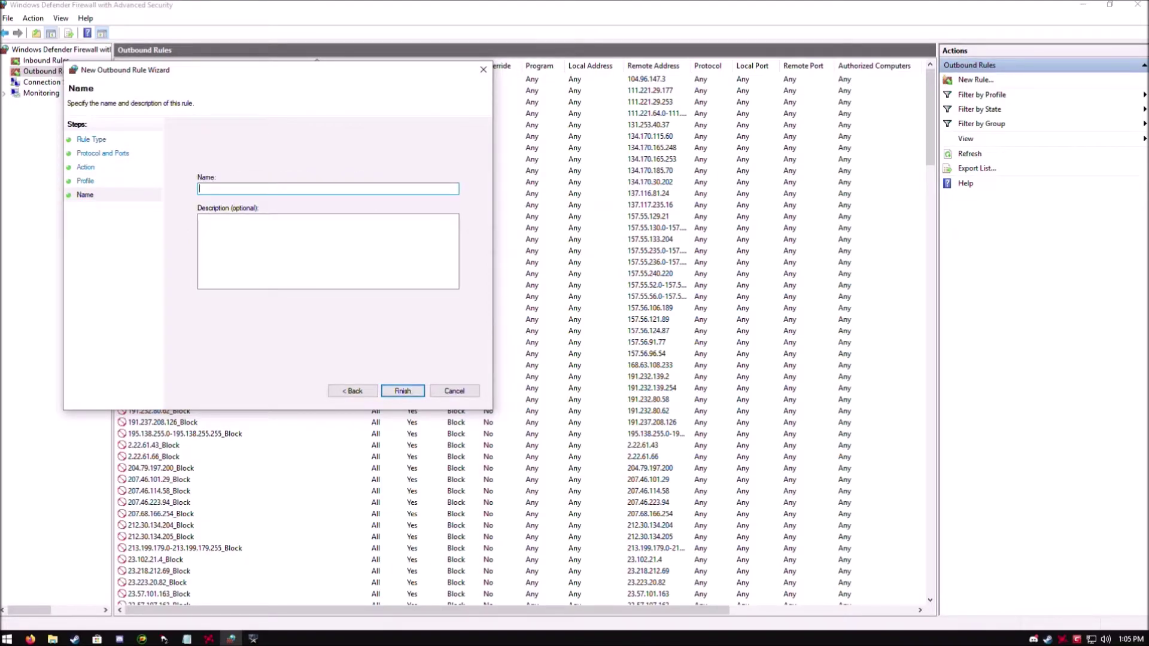
type("waw@")
Remove the stray character from the rule name and copy UDP port 3074 from Notepad.
key("BackSpace")
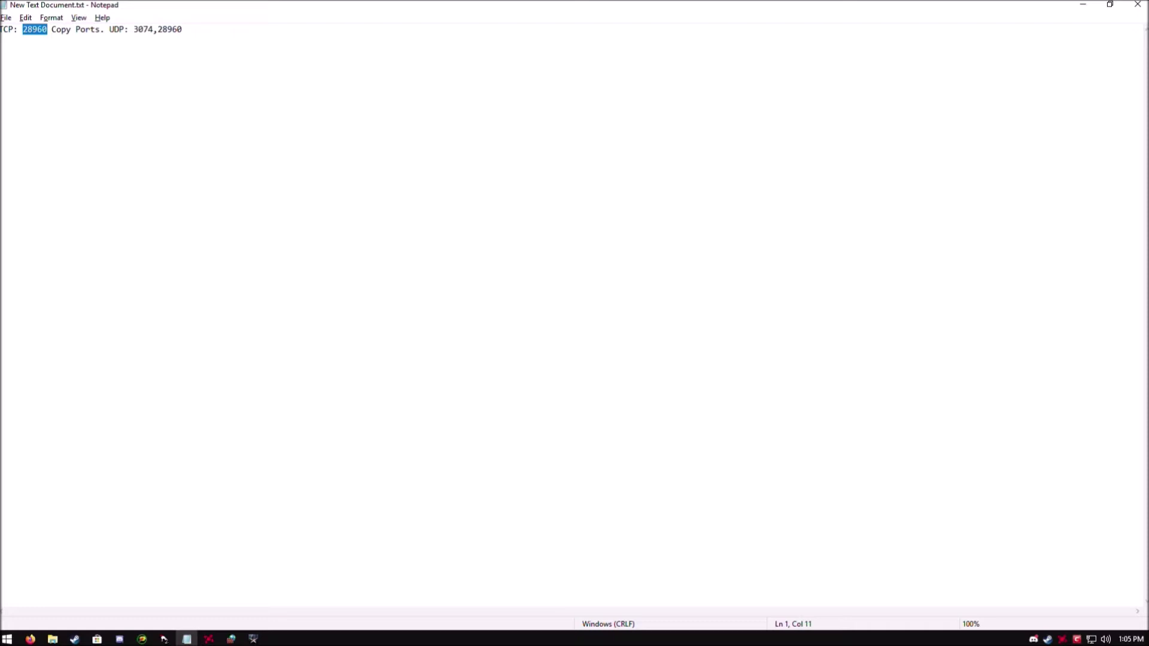
left_click_drag(133, 29, 153, 29)
right_click(153, 30)
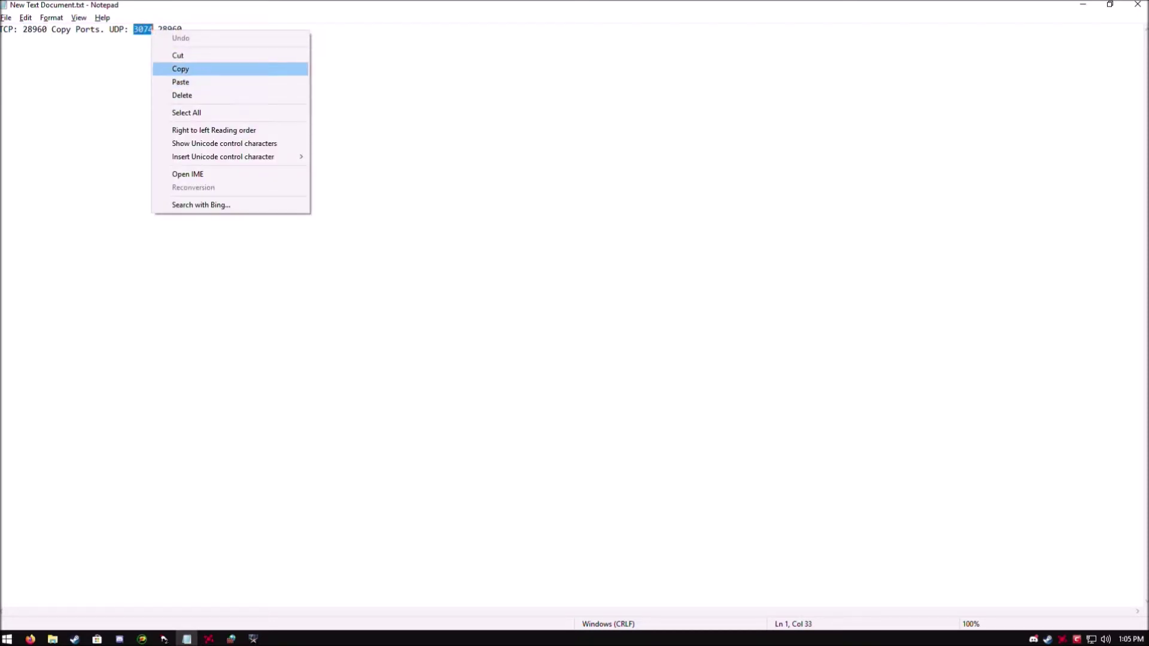
left_click(180, 69)
left_click(182, 30)
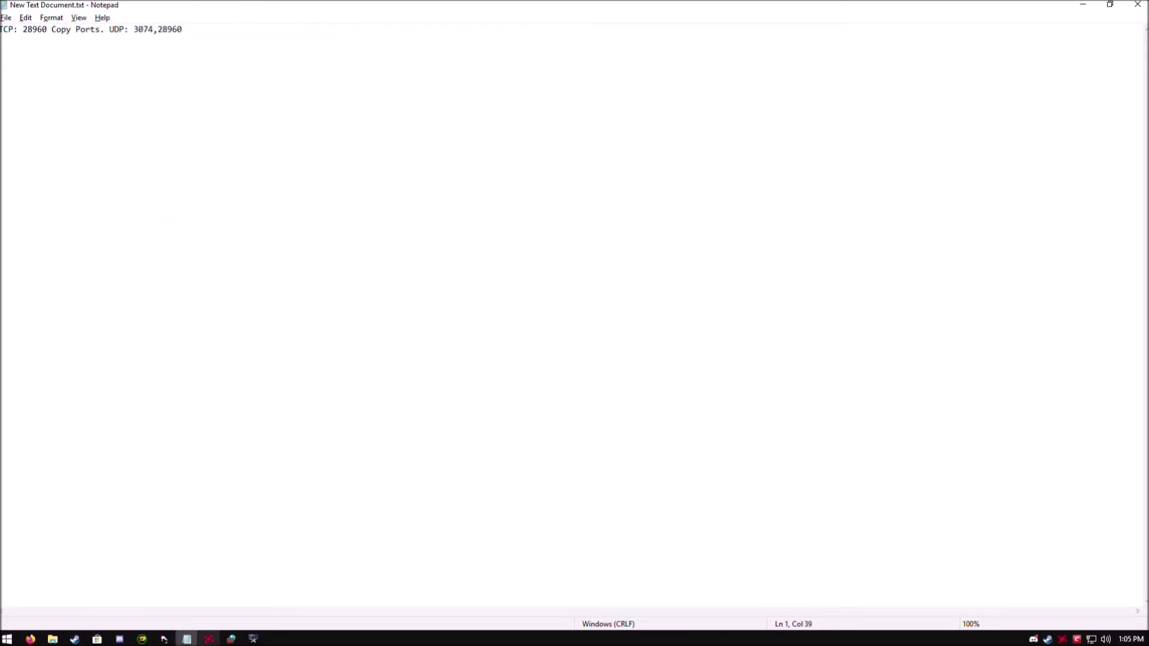
Begin a new outbound Port rule with remote port 3074, advance to profiles, then cancel it.
key("alt+Tab")
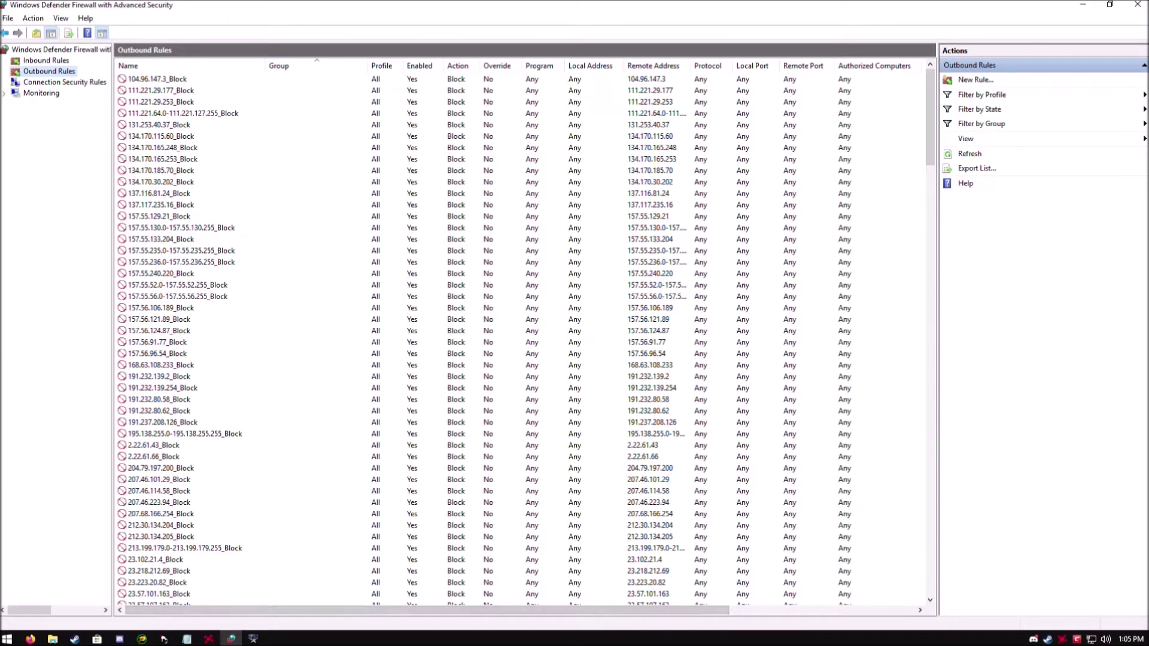
left_click(977, 80)
key("Down")
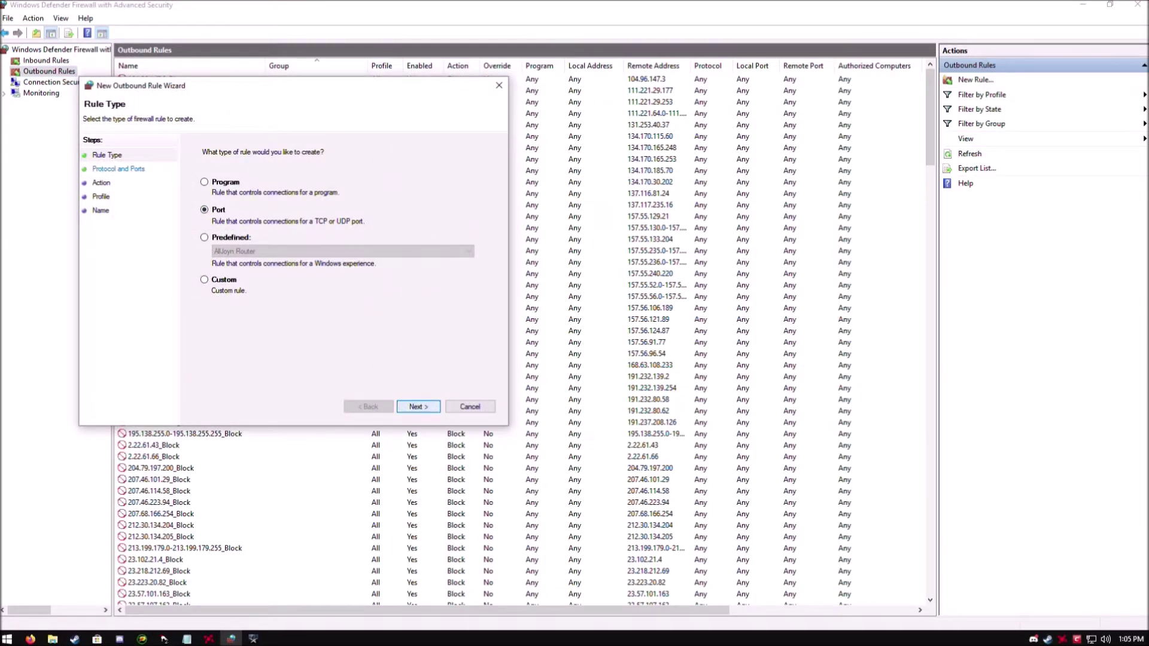
key("Return")
left_click(335, 246)
right_click(306, 246)
left_click(335, 298)
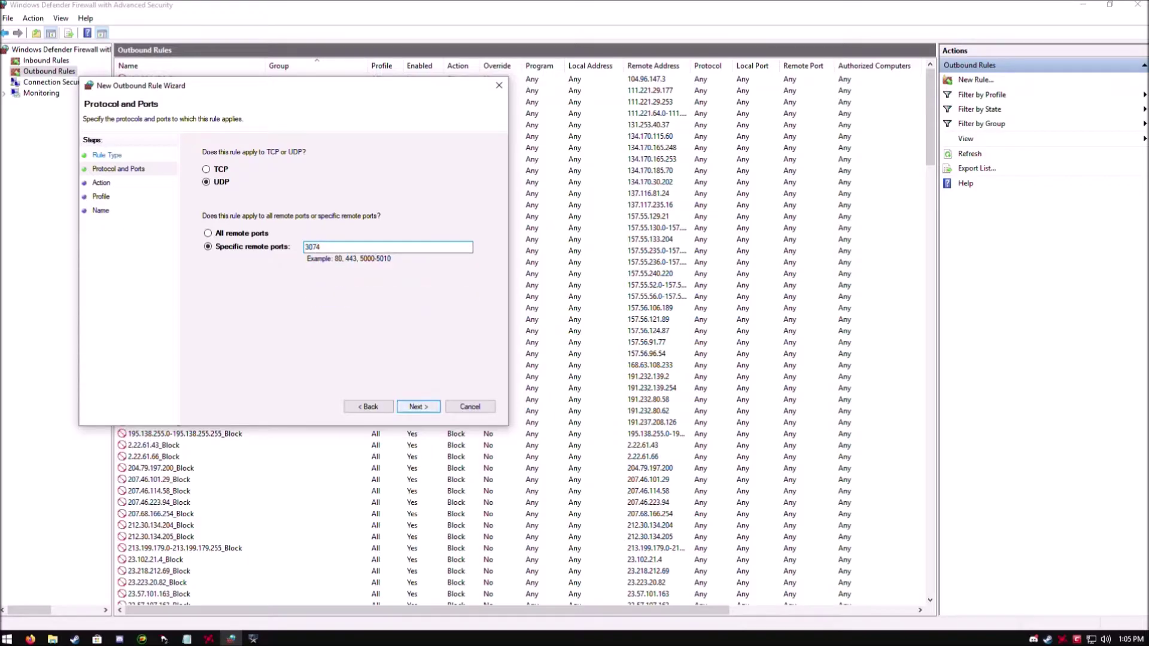
left_click(418, 407)
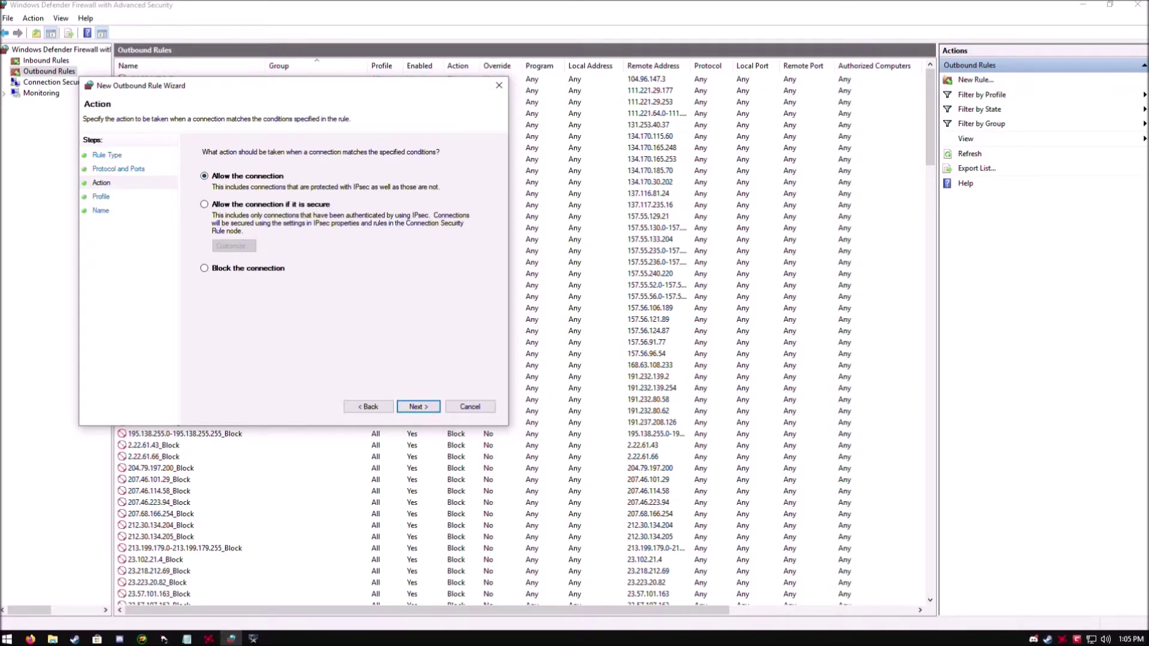
left_click(418, 406)
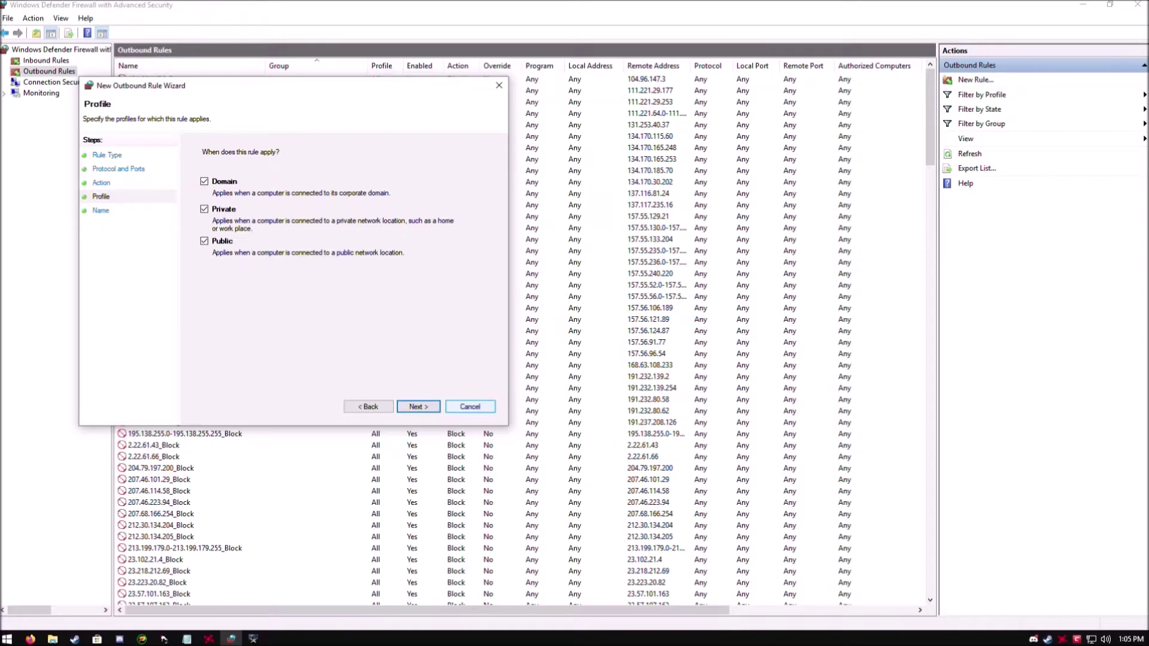
left_click(469, 406)
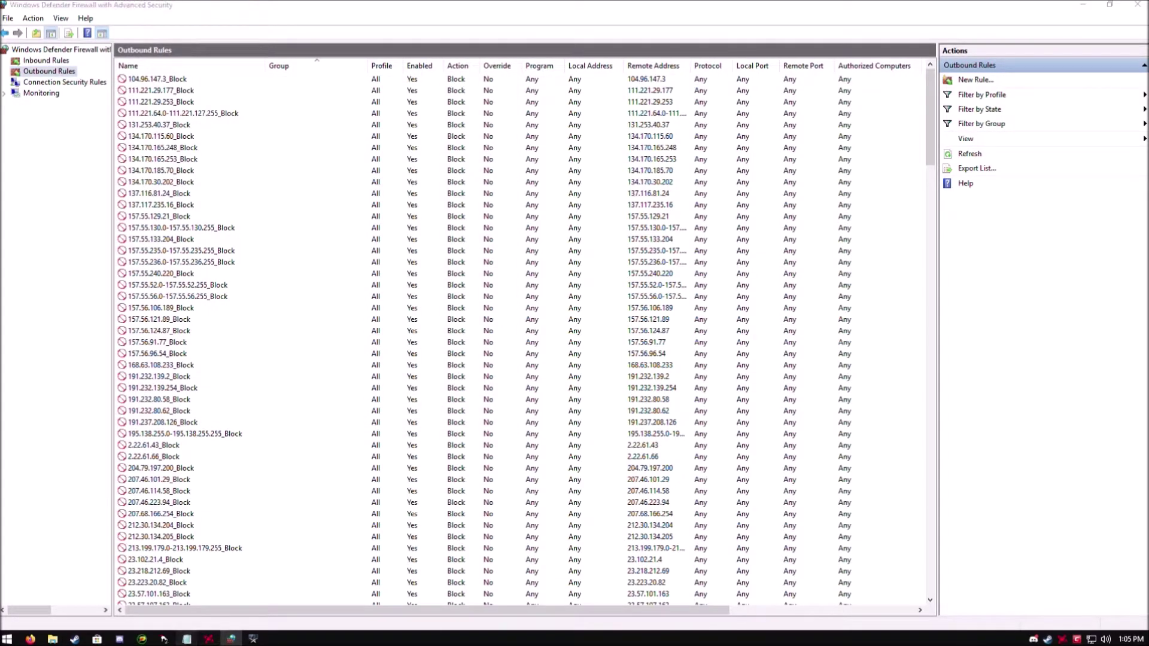
Copy UDP port 28960 from the end of the Notepad ports line.
left_click(187, 639)
left_click_drag(182, 29, 157, 30)
right_click(158, 39)
left_click(180, 80)
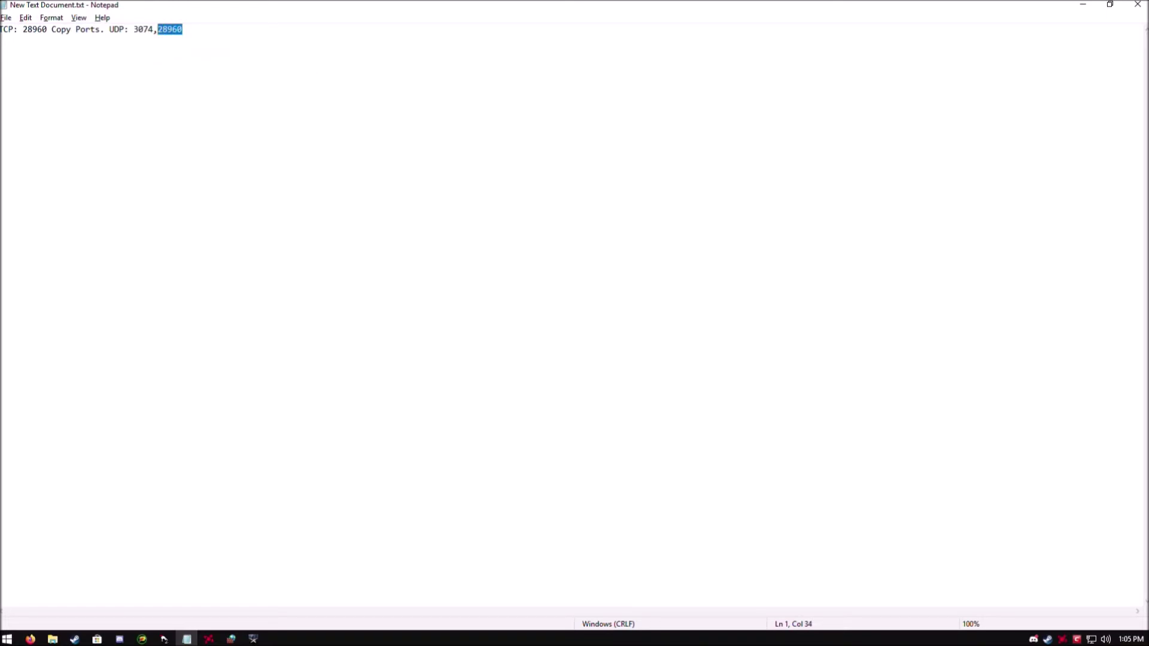
Build a new outbound UDP rule for remote port 28960, allowed on all profiles, up to naming.
left_click(231, 639)
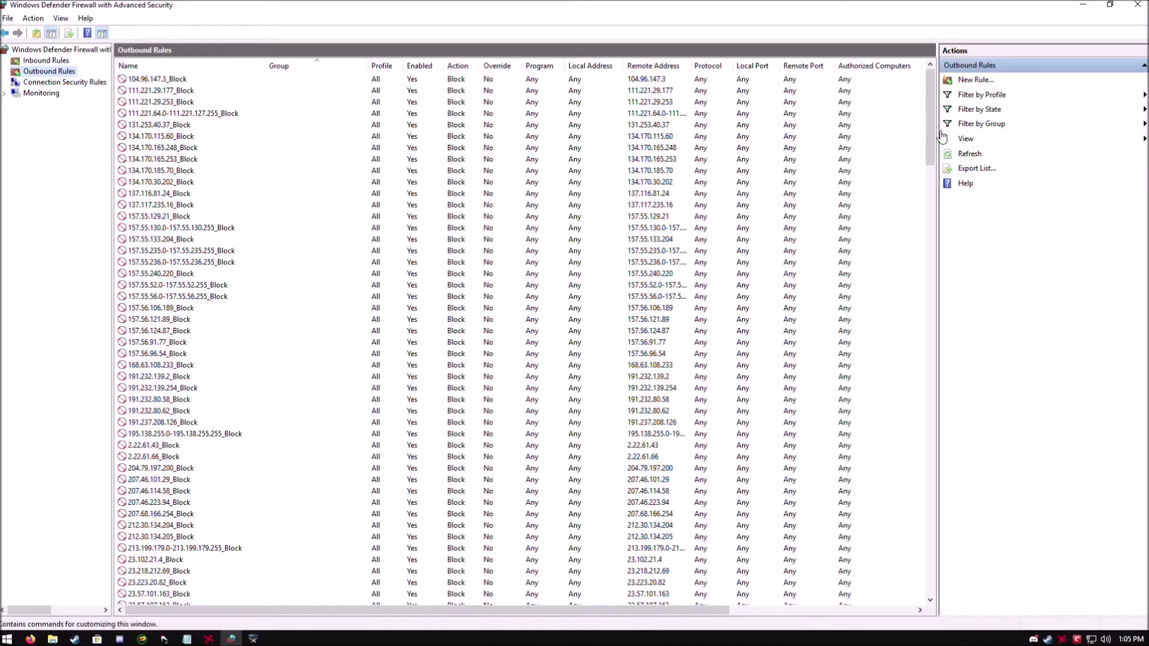
left_click(973, 80)
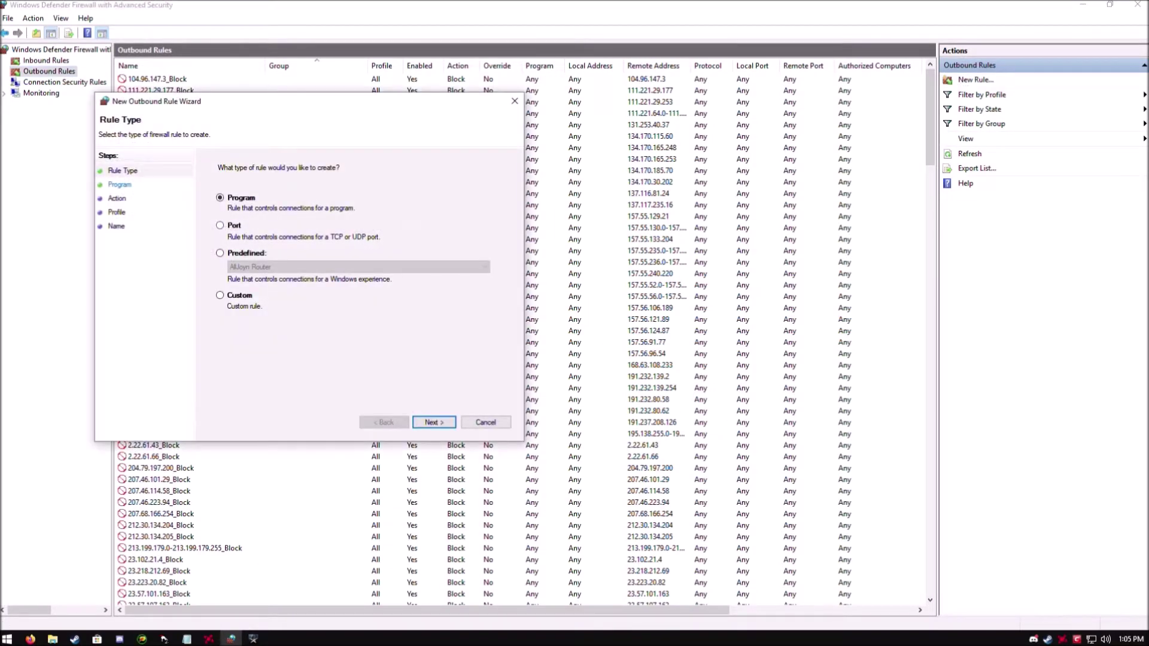
left_click(220, 225)
left_click(434, 422)
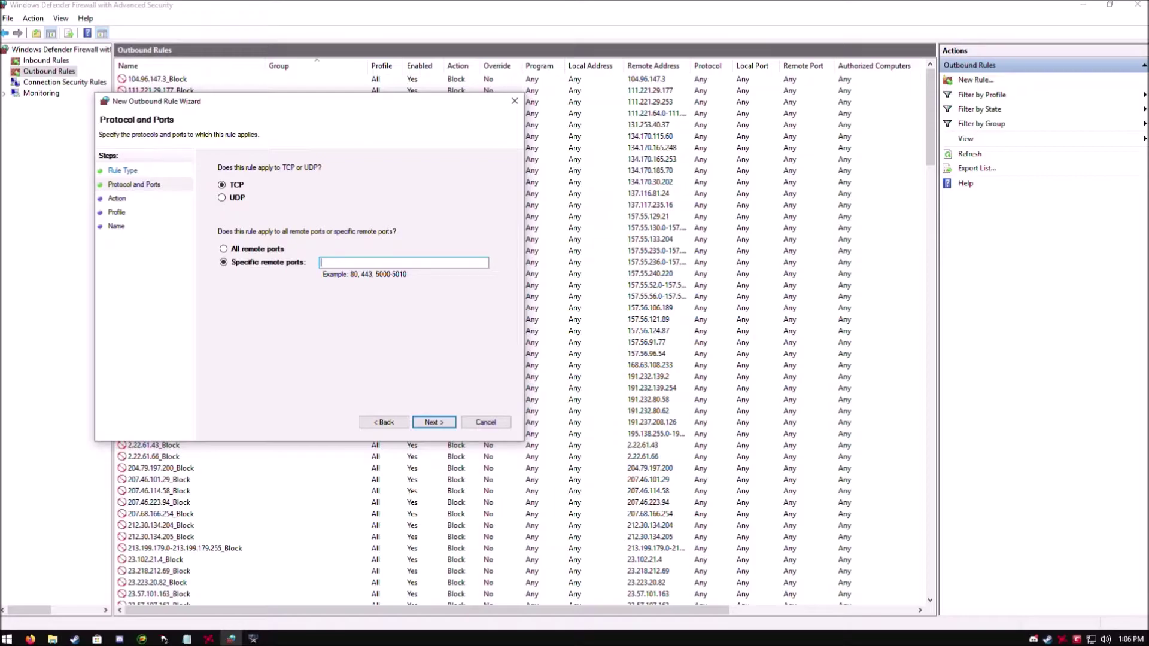
right_click(337, 263)
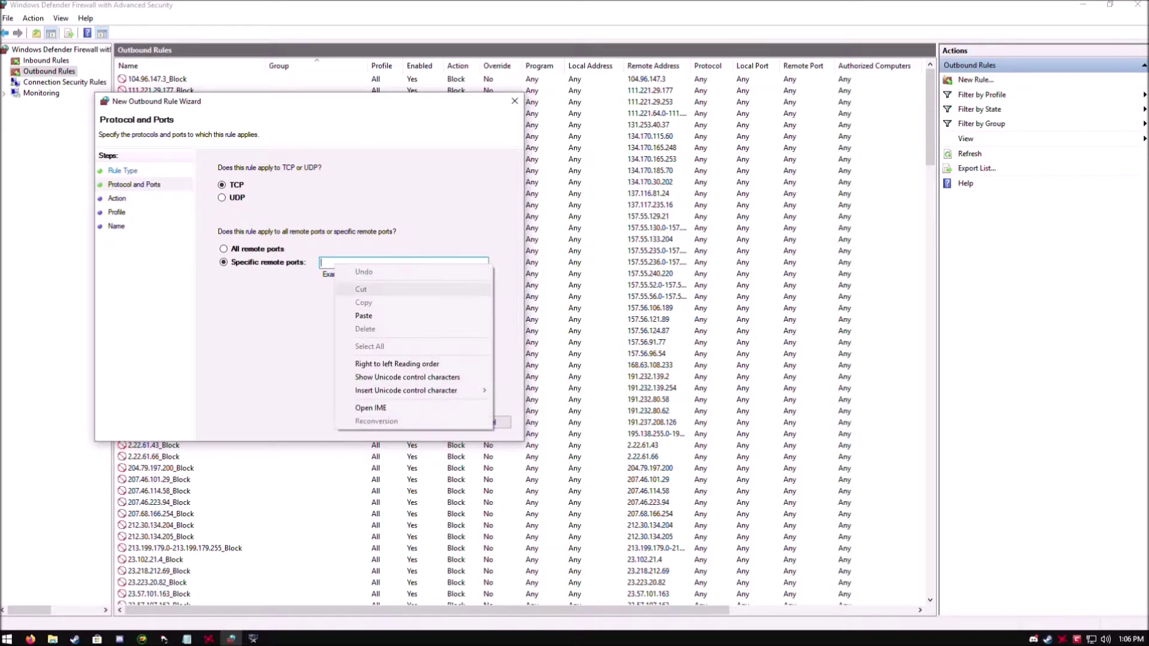
left_click(359, 316)
left_click(222, 197)
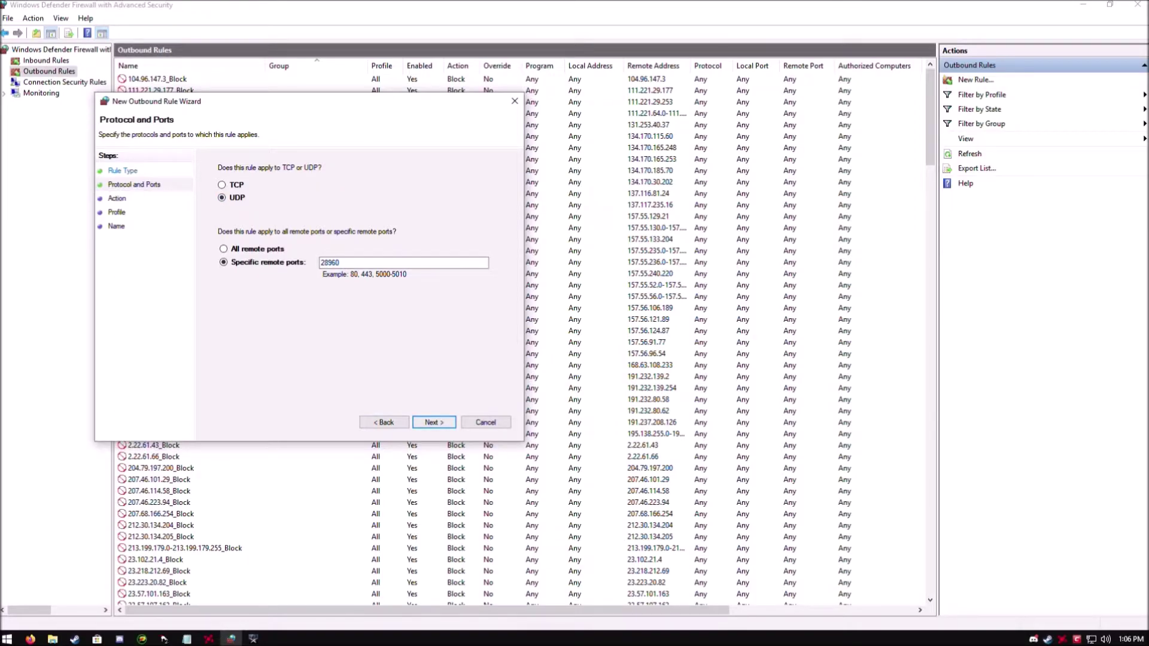
left_click(433, 423)
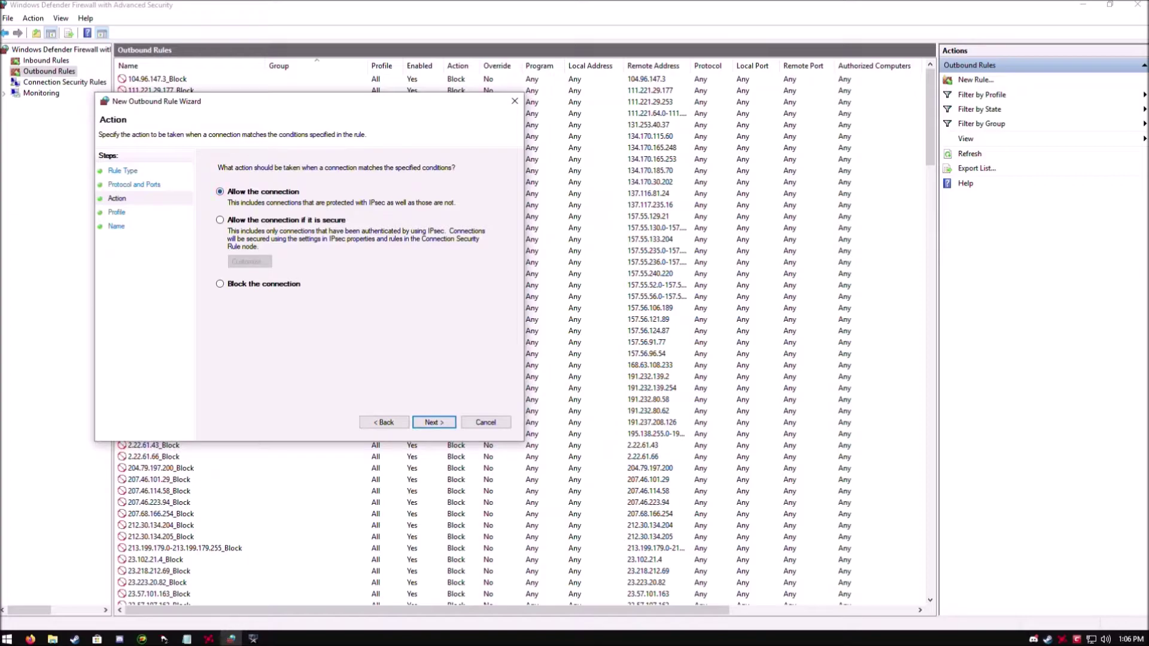
left_click(434, 422)
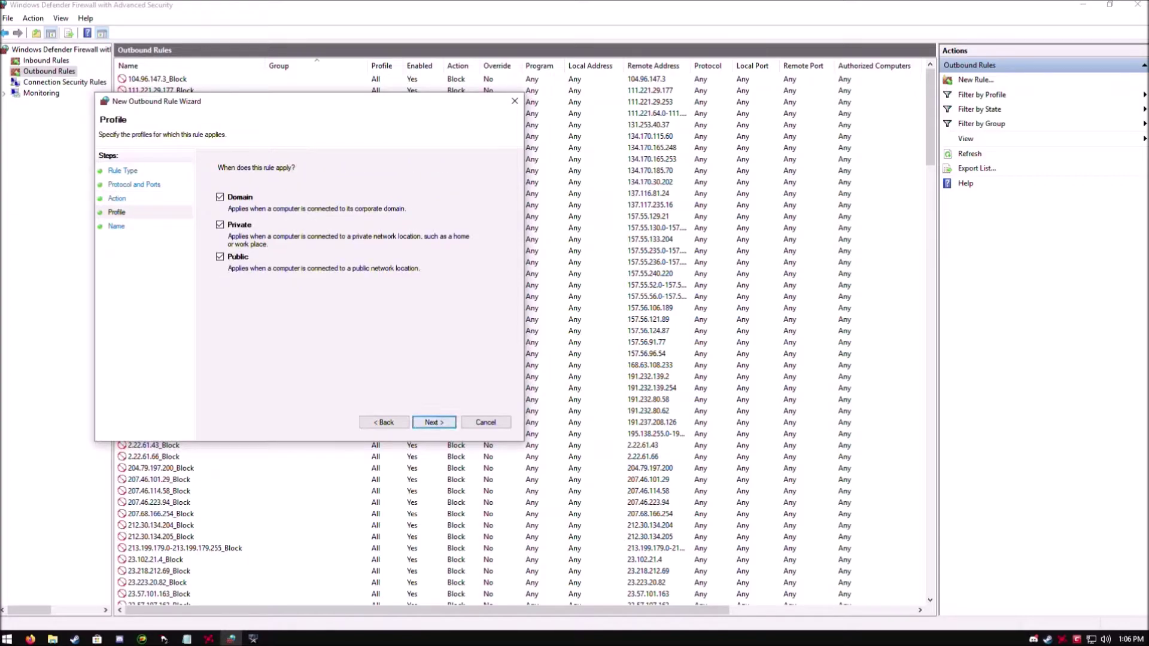
left_click(434, 423)
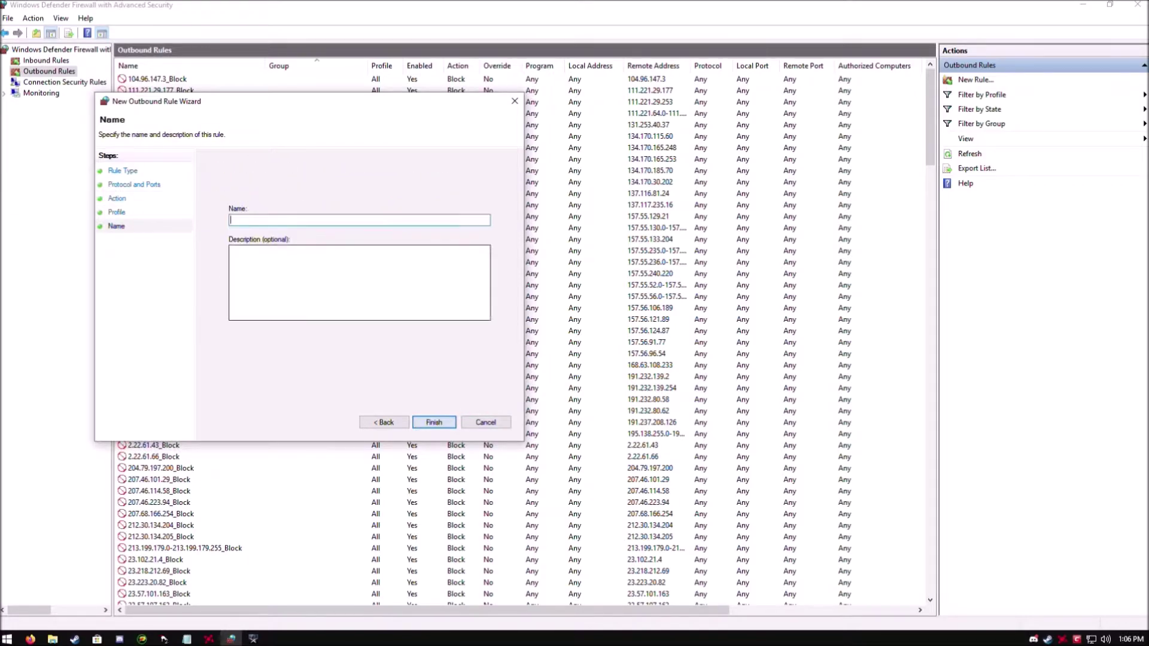
Cancel the new outbound rule wizard and check that the Waw and Waw2 rules are listed.
left_click(485, 422)
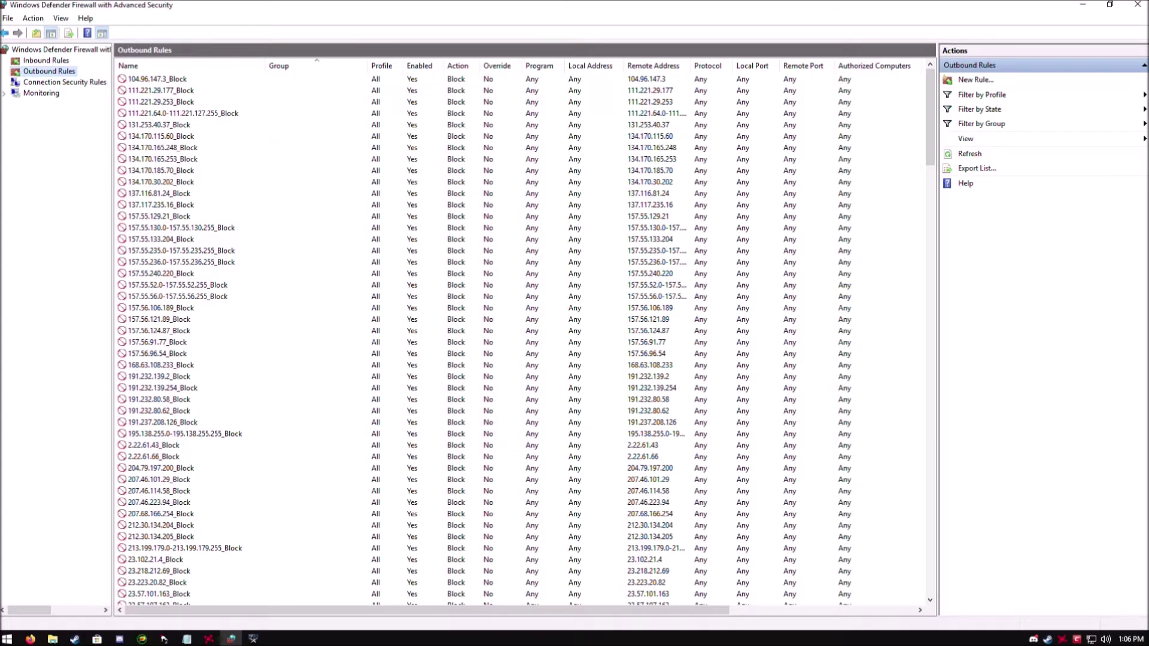
scroll(521, 335, "down", 18)
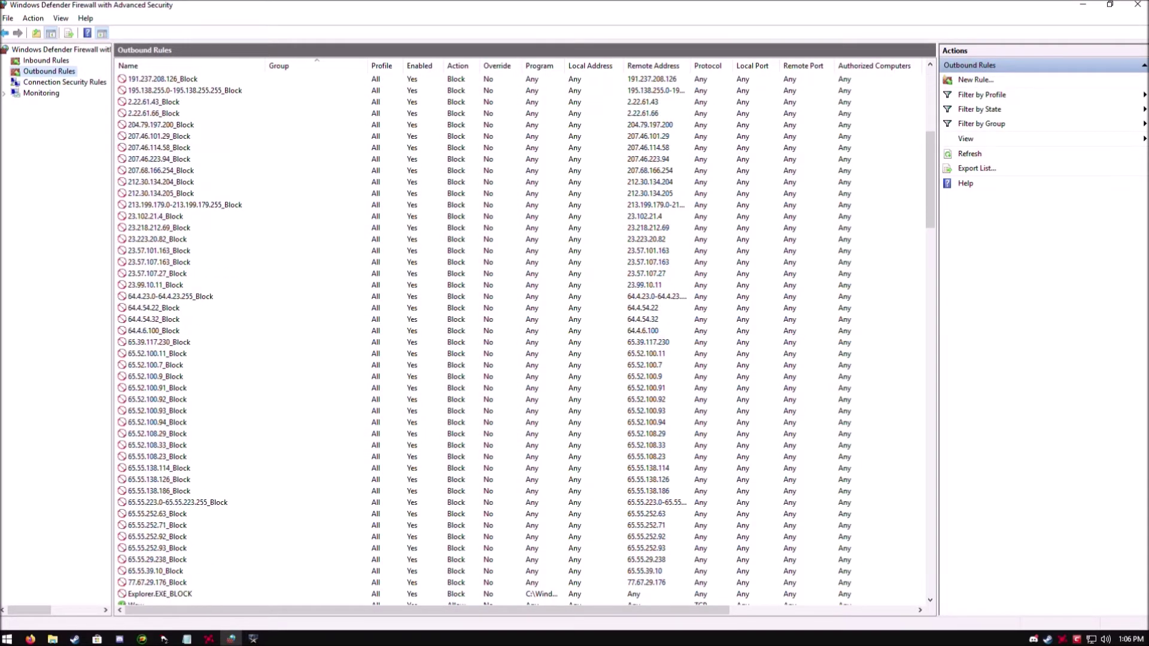
scroll(197, 275, "down", 10)
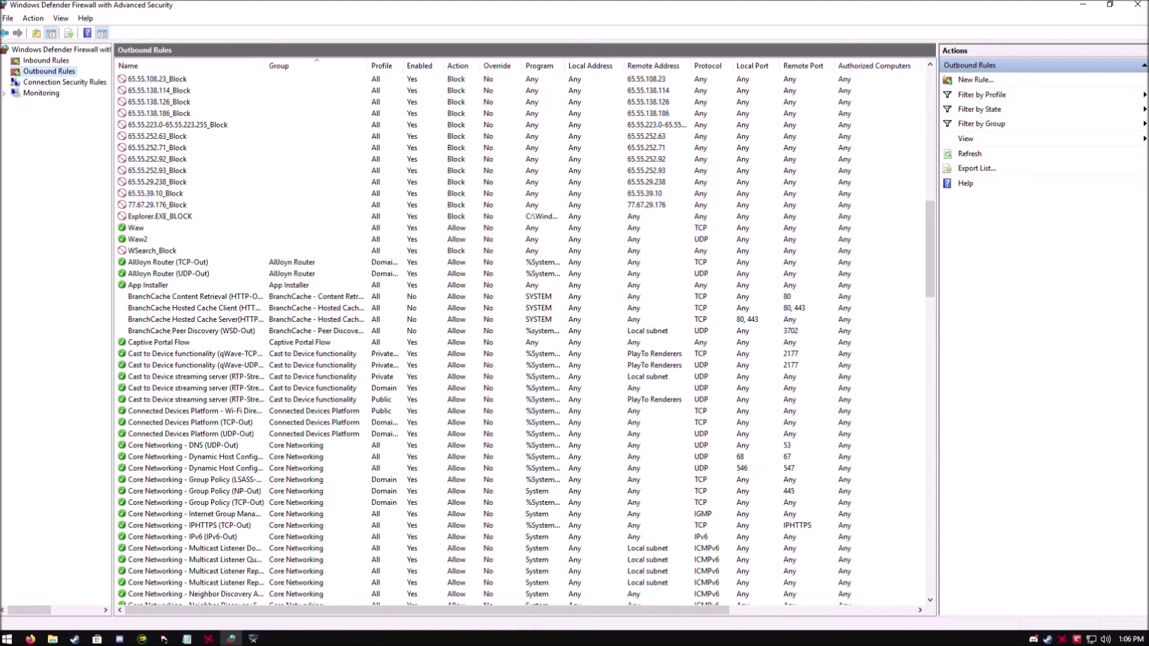
scroll(197, 434, "up", 4)
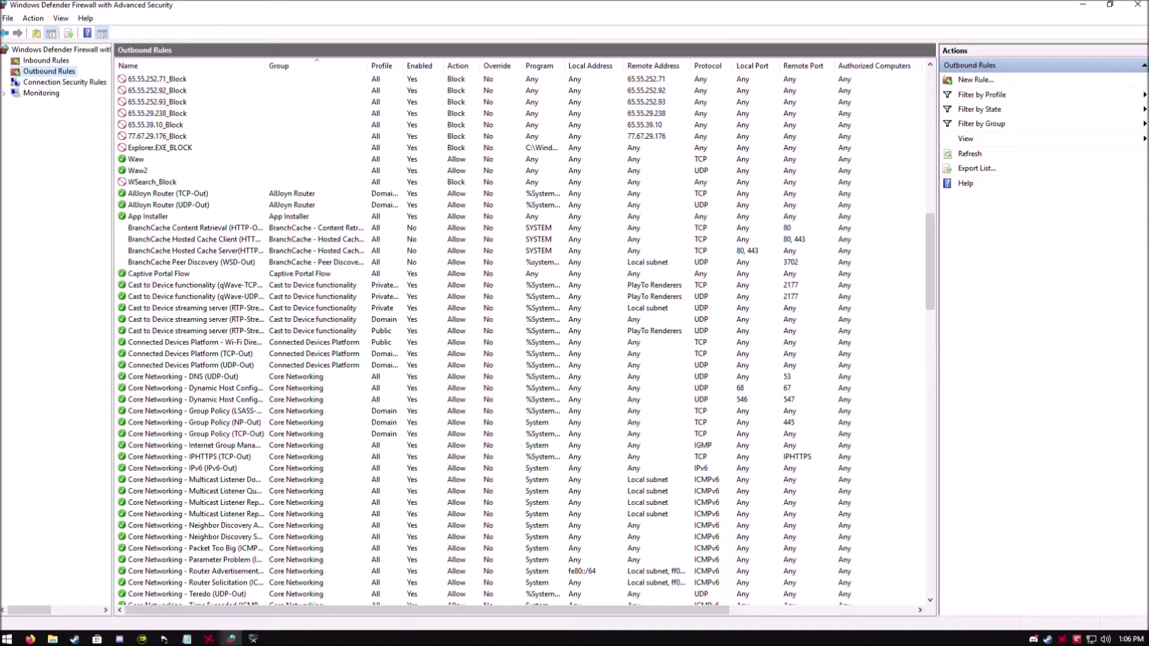
scroll(521, 335, "up", 20)
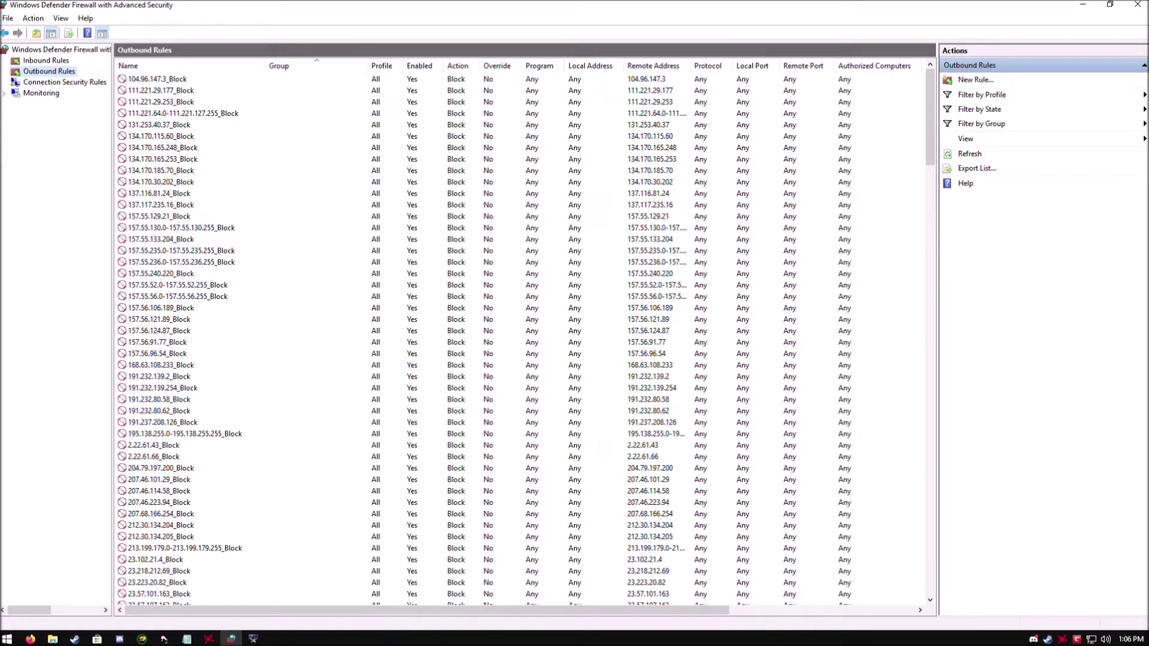
Minimize the firewall window and close the Notepad port notes.
left_click(1082, 5)
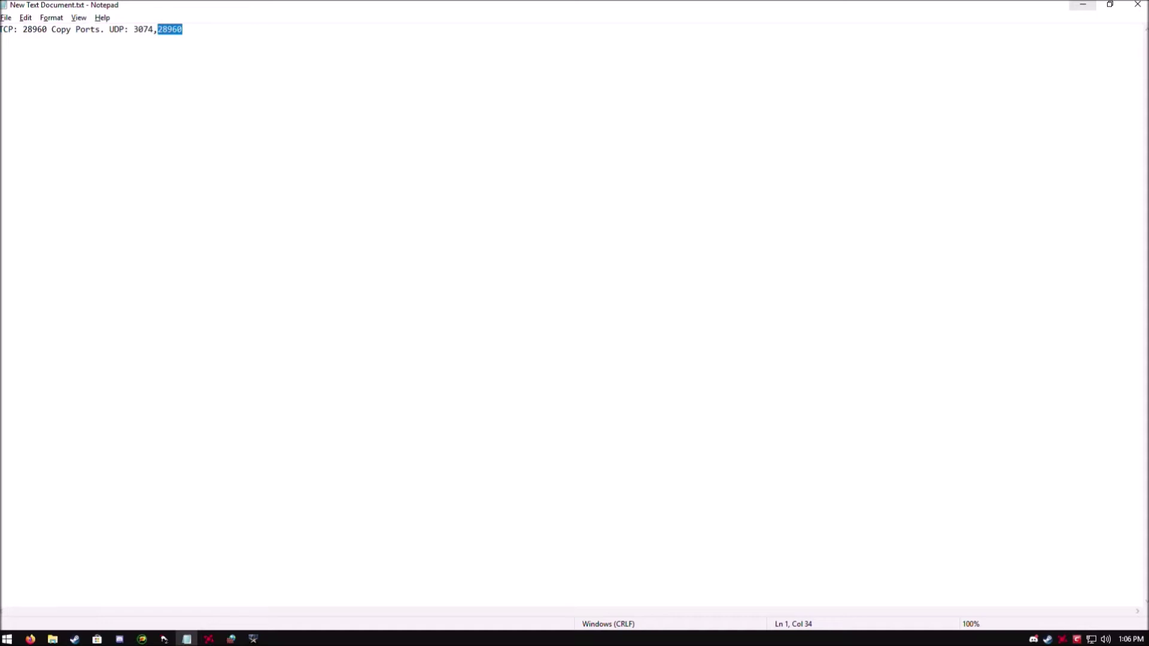
left_click(183, 29)
left_click(1136, 5)
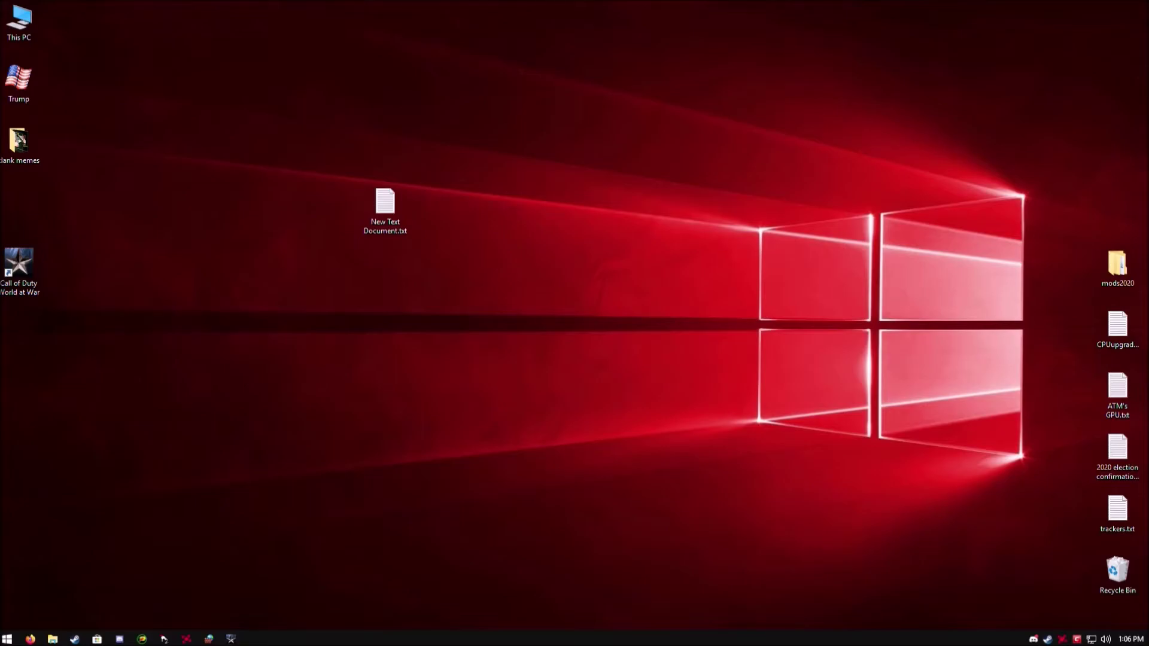
Bring Firefox forward and sign in to the Xfinity gateway as admin.
left_click(30, 639)
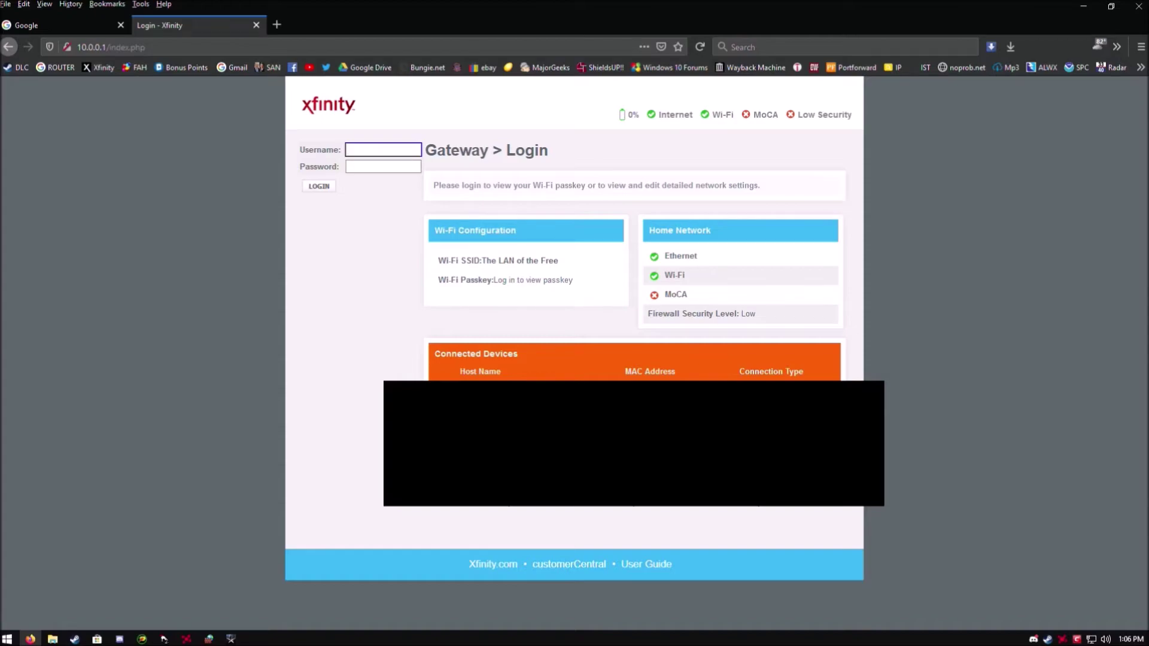
type("admin")
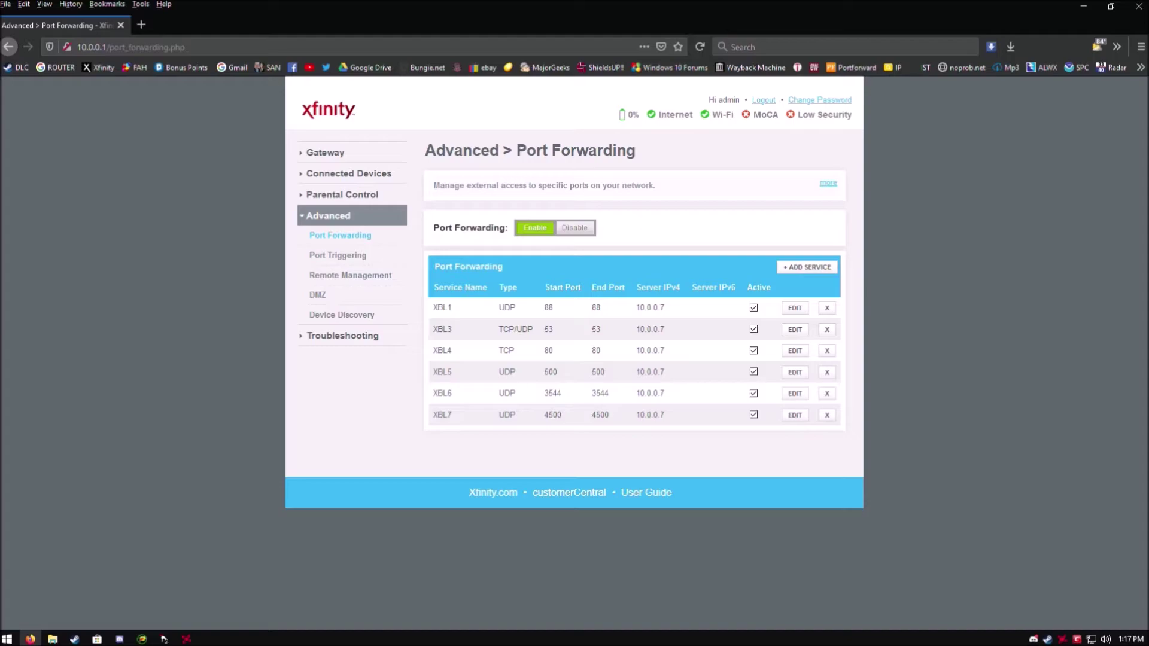
Add a new port forwarding service named waw1 with service type TCP.
left_click(816, 274)
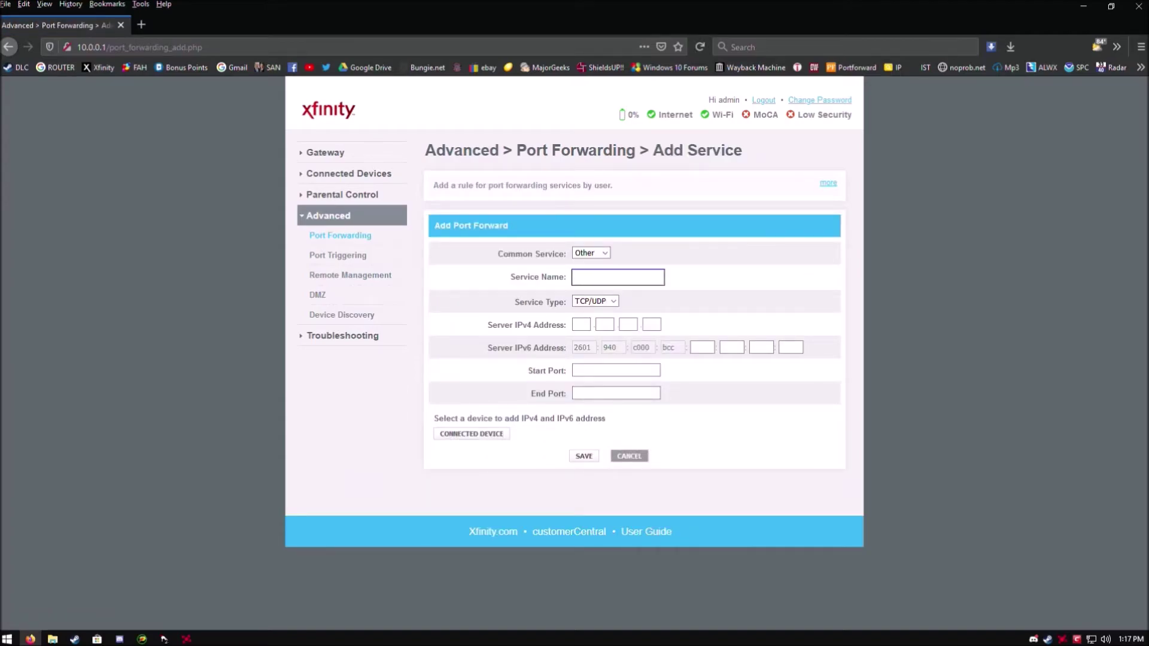
type("wa")
type("w1")
left_click(594, 301)
left_click(597, 329)
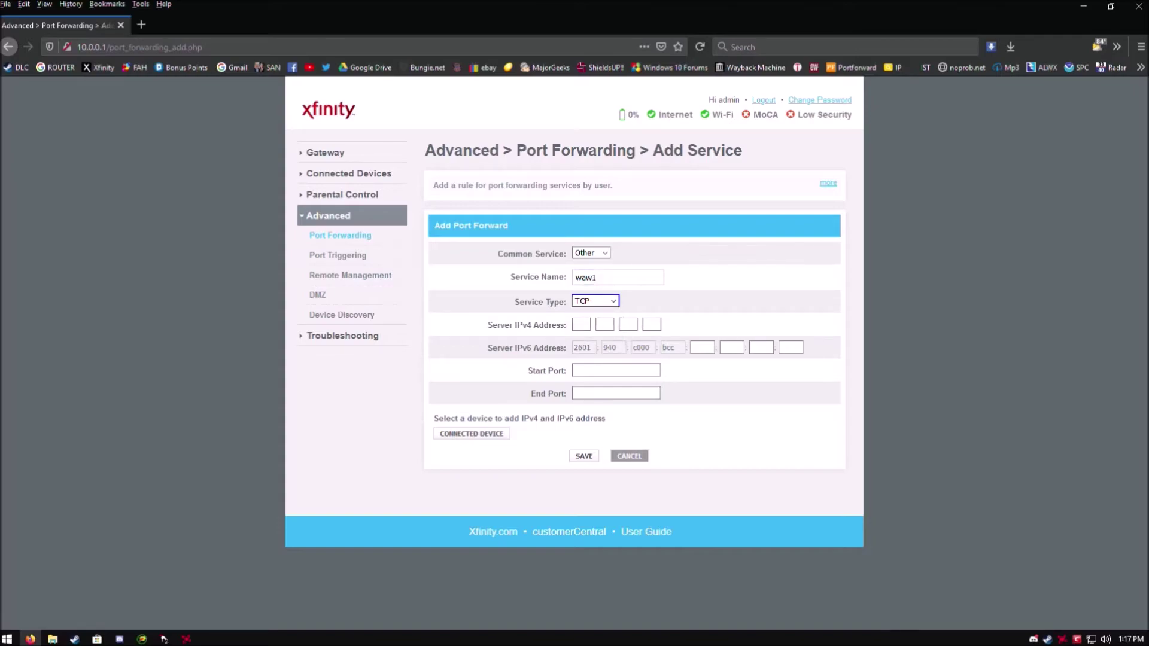
key("Tab")
Open Command Prompt from the Start menu and enter ipconfig/all to find this PC's address.
key("super+d")
key("super")
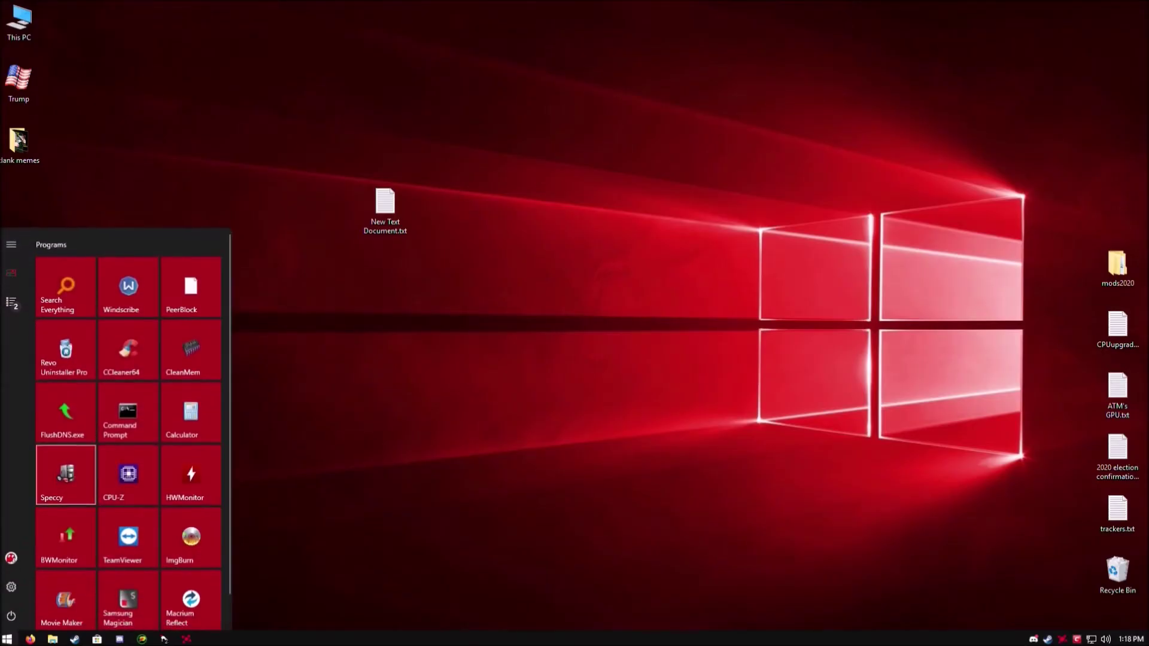
left_click(128, 412)
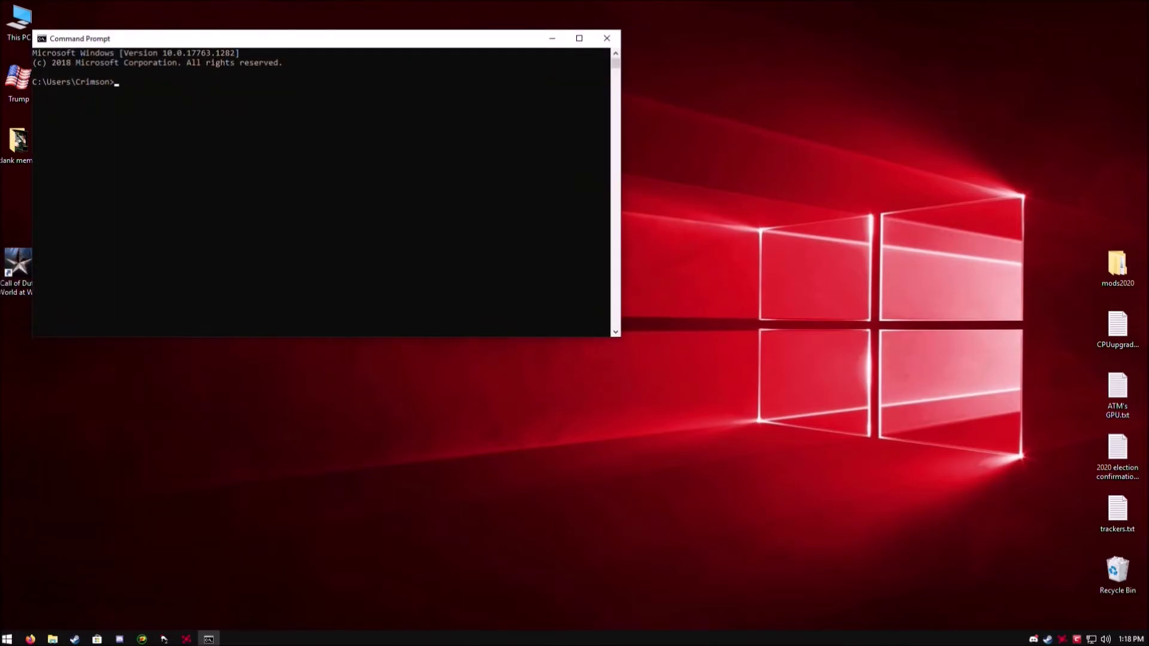
type("ipconfig/all")
Run ipconfig/all, then enter 10.0.0.10 as the waw1 server IPv4 address.
key("Return")
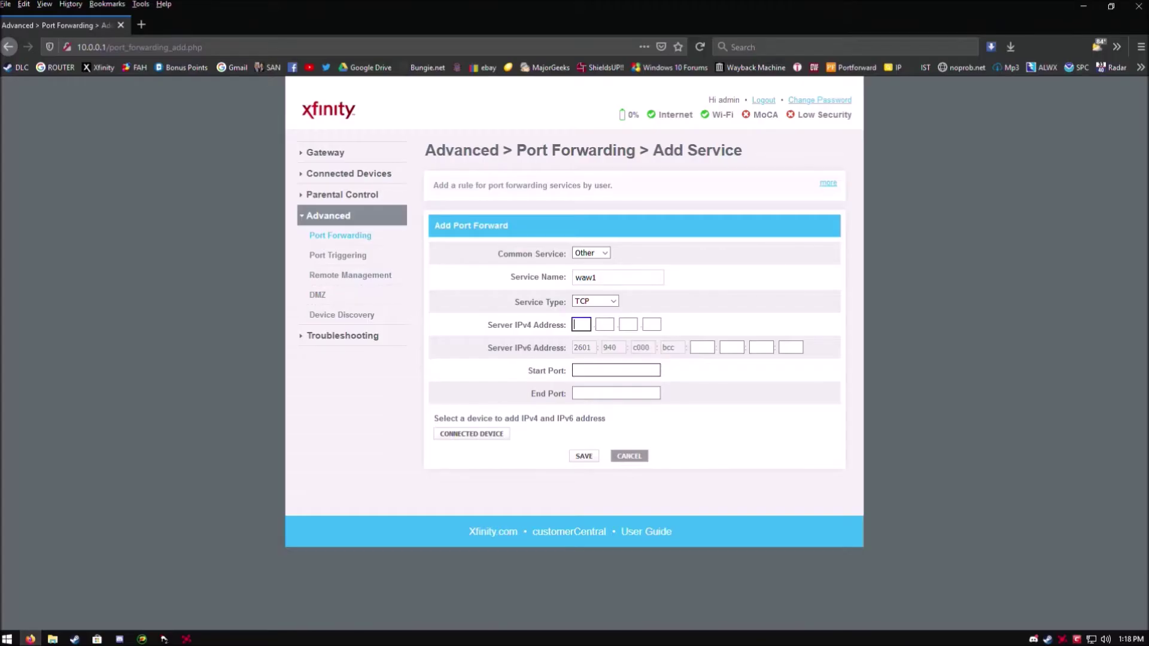
left_click(581, 324)
type("10")
key("Tab")
type("0")
key("Tab")
type("0")
key("Tab")
type("10")
Set the waw1 port range to 28960–28961 and save the rule.
left_click(616, 370)
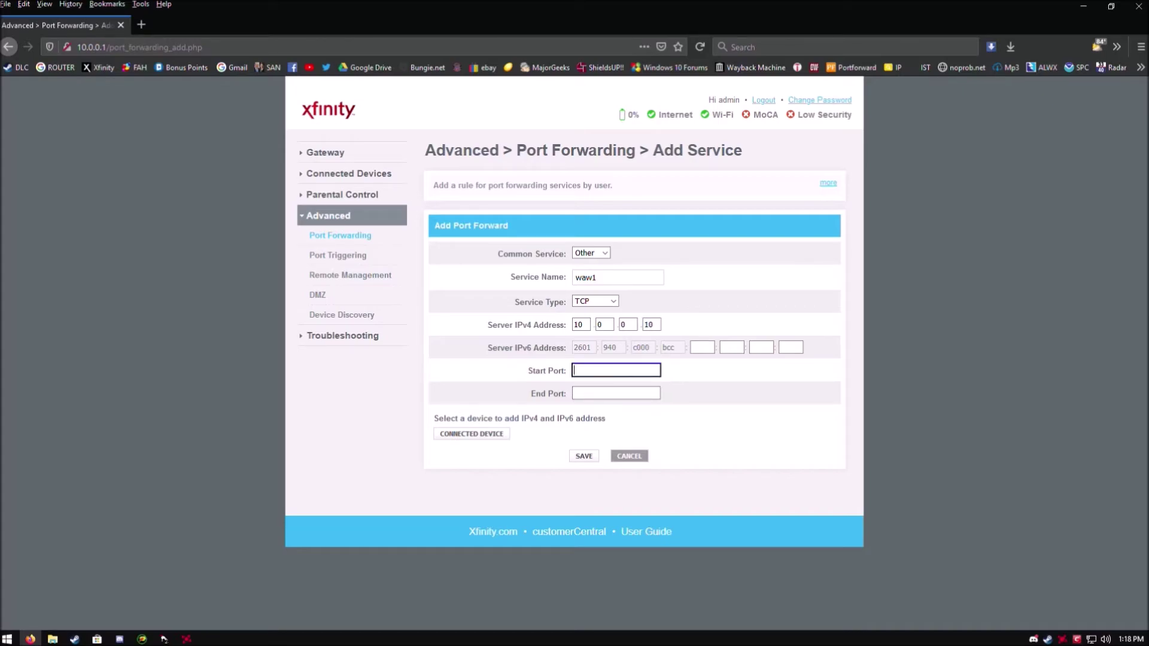
type("28960")
left_click(616, 393)
type("2896")
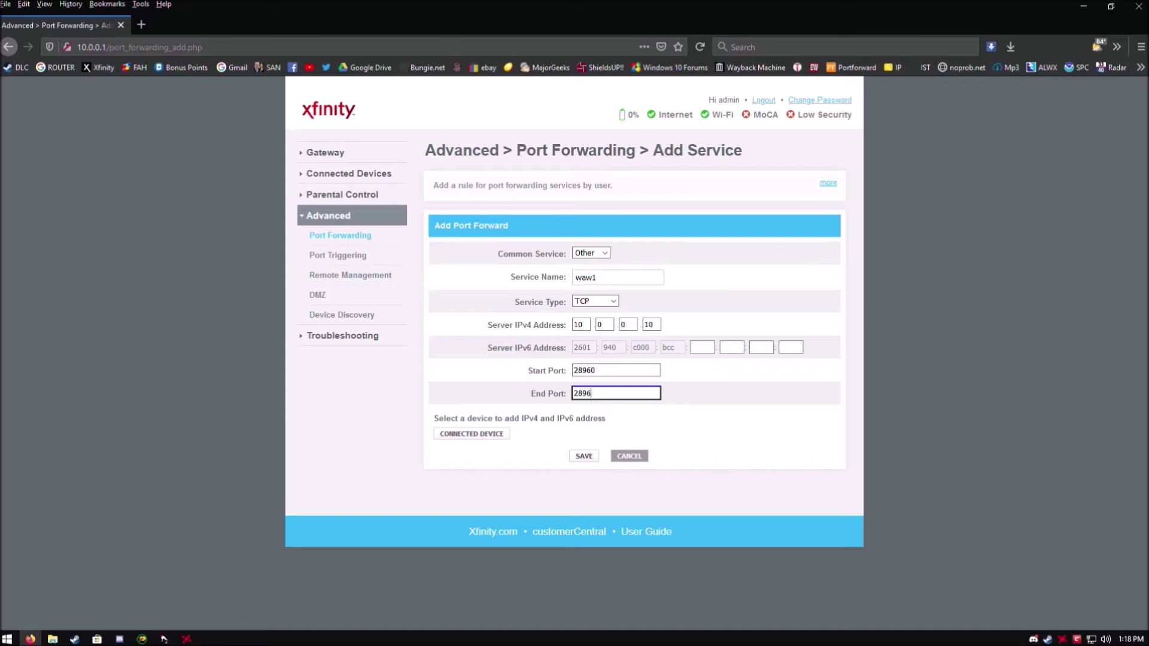
type("1")
left_click(583, 456)
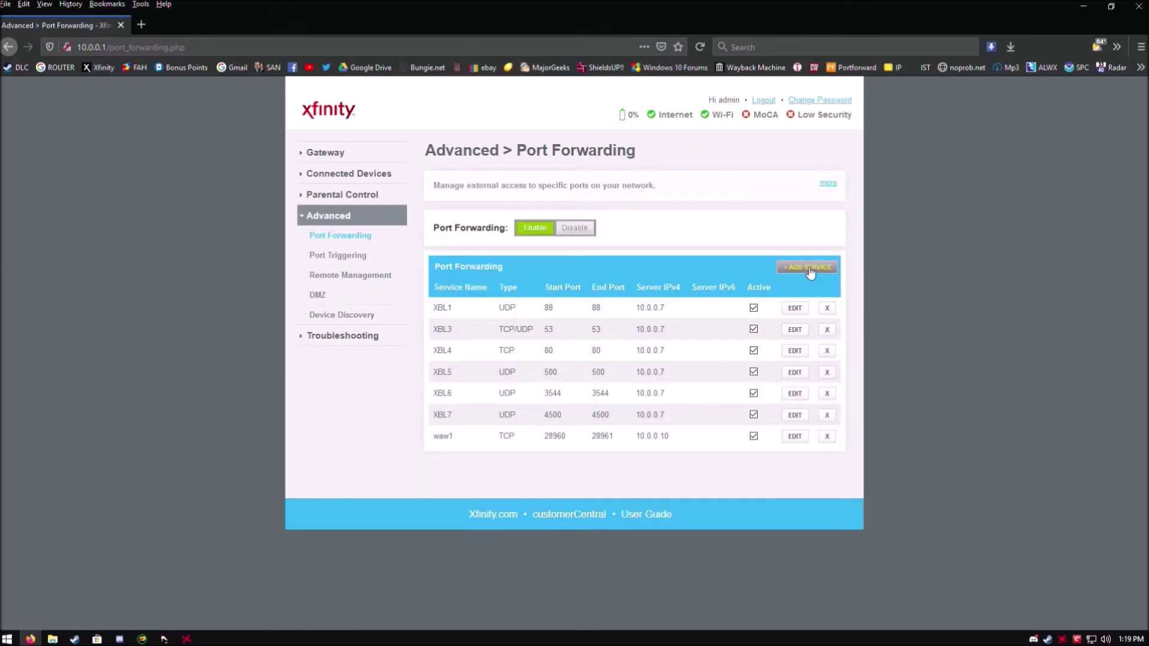
Start a new forwarding service named waw2 with service type UDP.
left_click(809, 268)
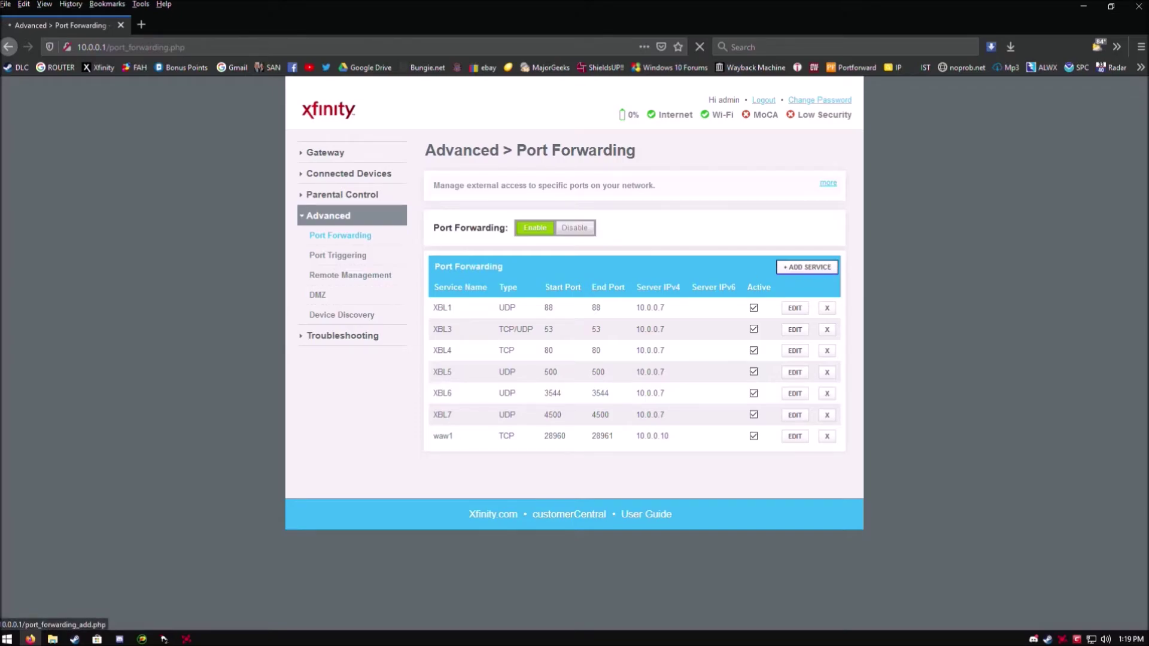
left_click(807, 268)
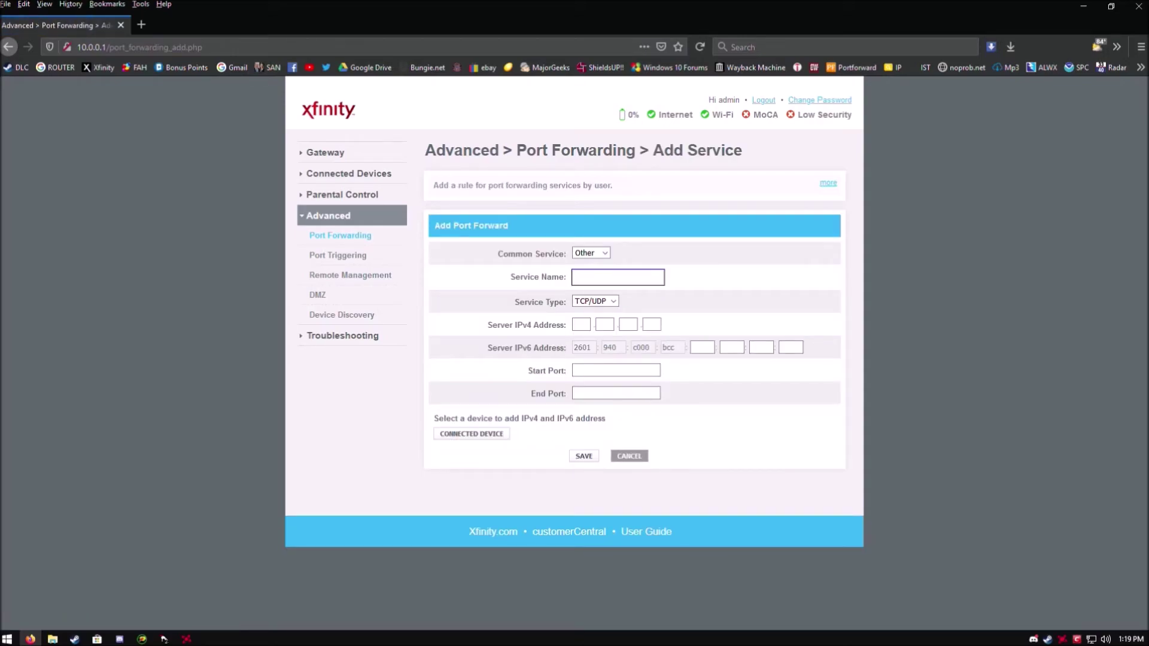
type("waw2")
left_click(595, 301)
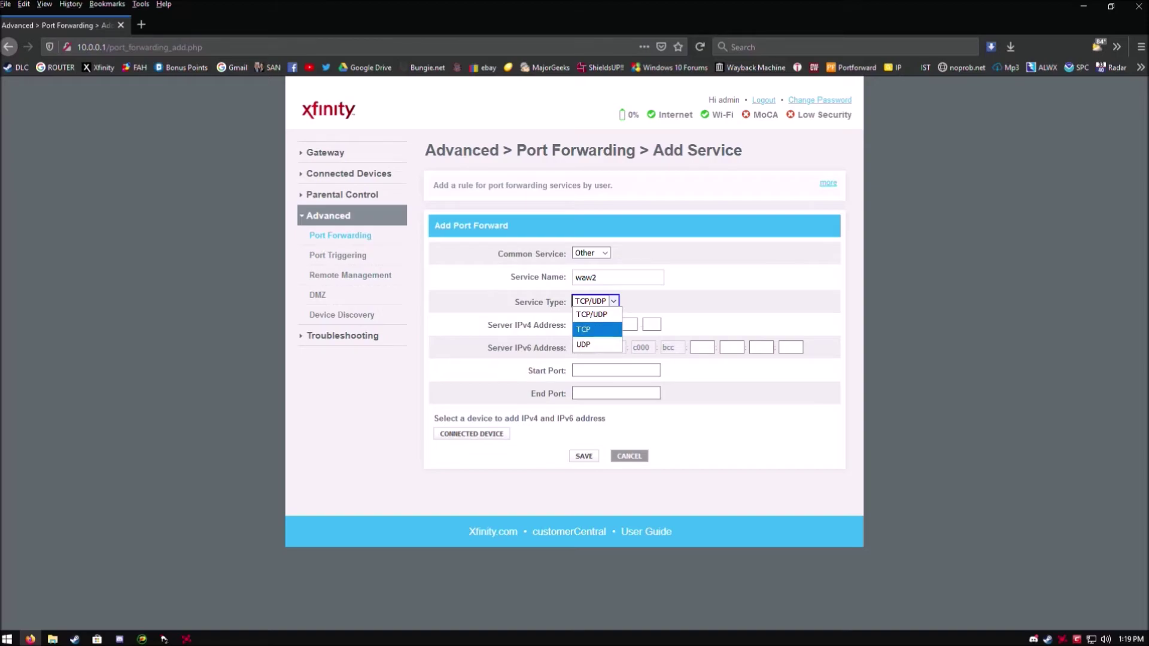
left_click(583, 345)
Forward waw2 ports 3074–3075 to 10.0.0.10 and save the rule.
key("Tab")
type("10")
key("Tab")
type("0")
key("Tab")
type("0")
key("Tab")
type("10")
key("Tab")
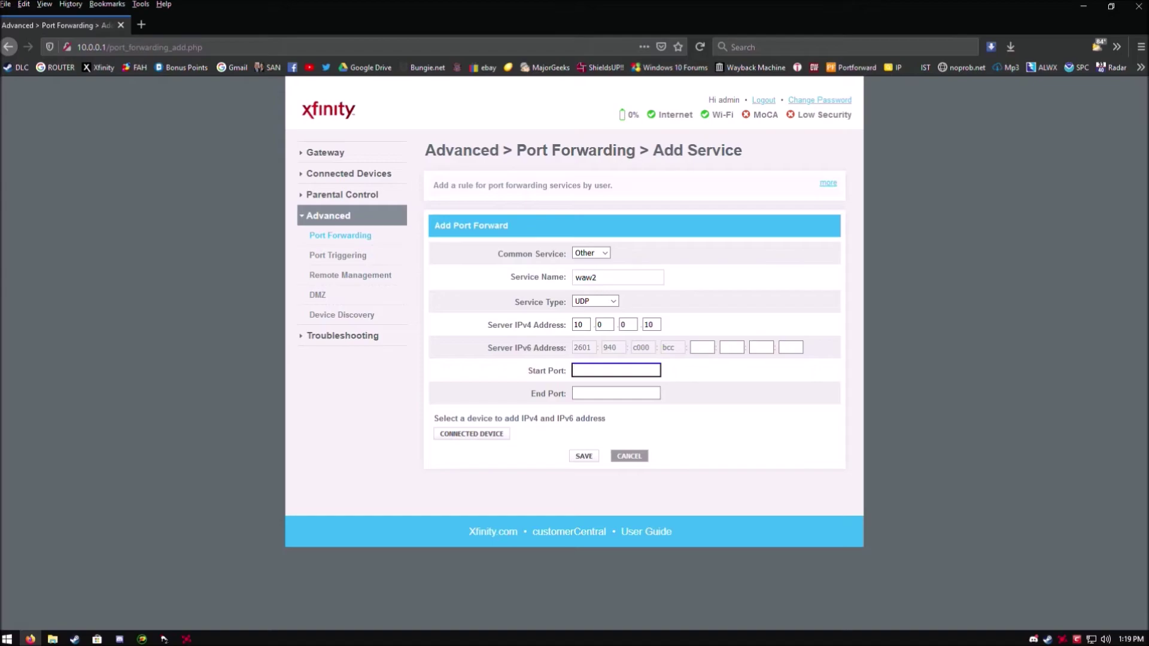
type("3074")
key("Tab")
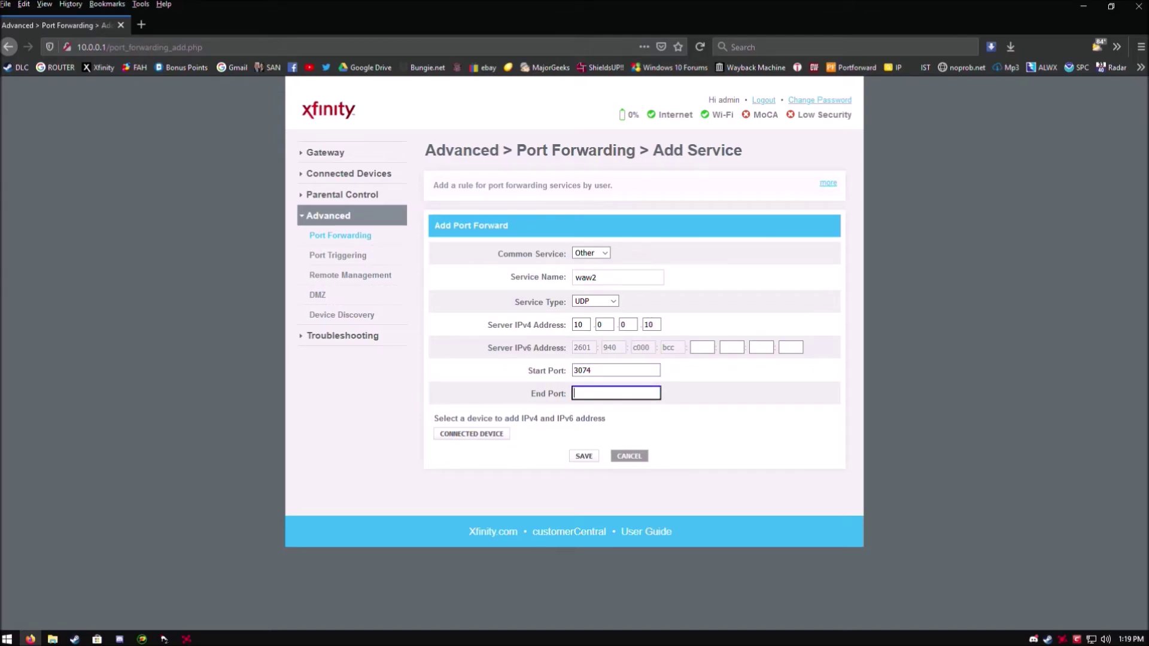
type("3075")
left_click(585, 458)
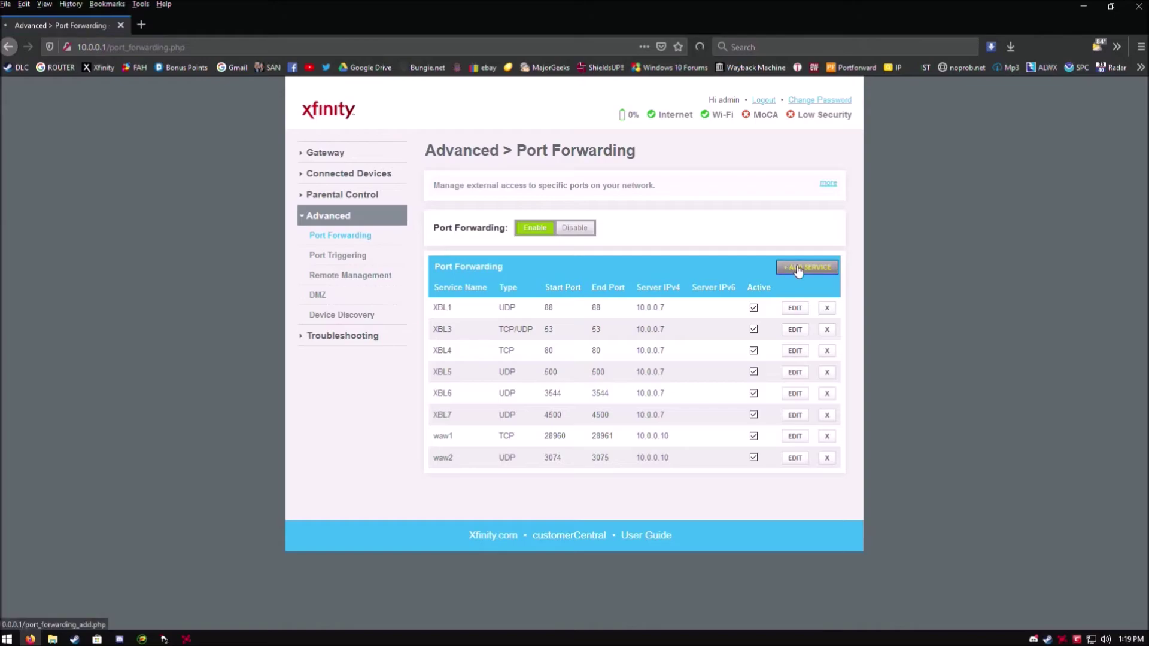
Start a new service named waw3 pointing to server address 10.0.0.10.
left_click(797, 269)
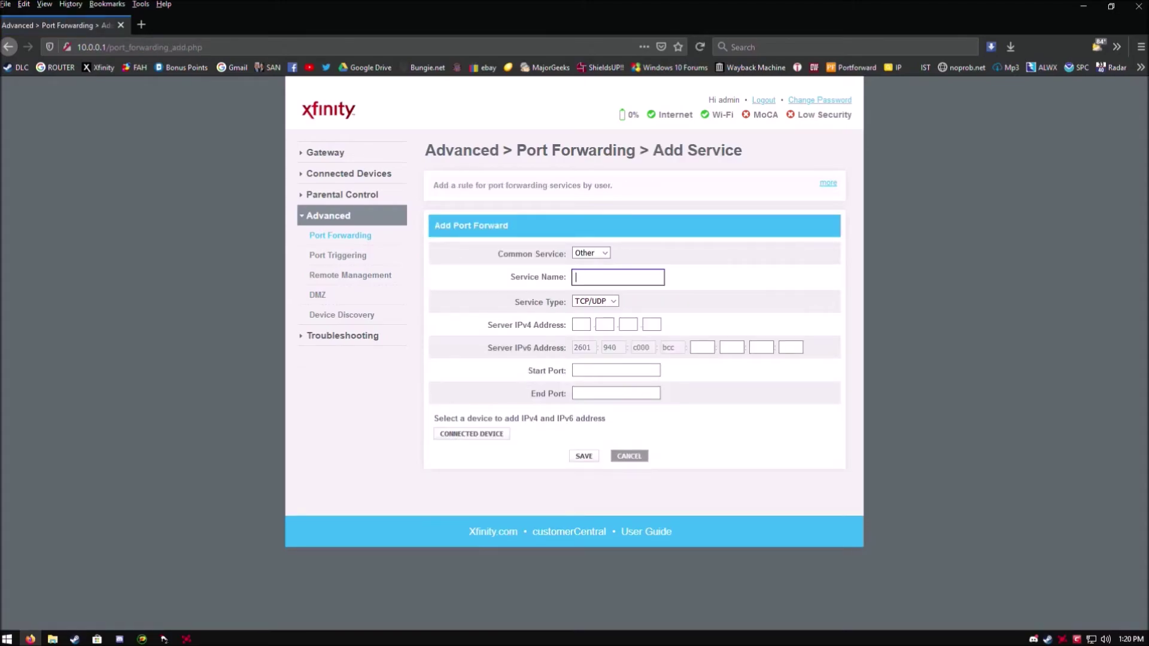
type("waw3")
left_click(581, 324)
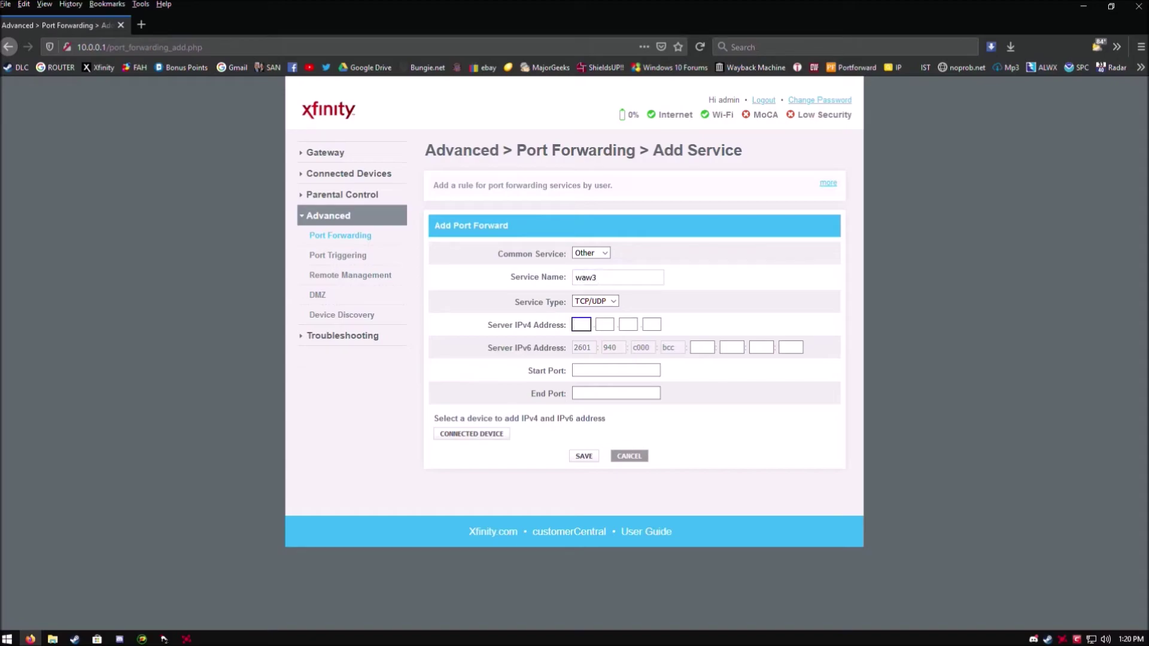
type("10.0.0.10")
Set waw3 start and end port to 28960, service type UDP, and save it.
left_click(615, 370)
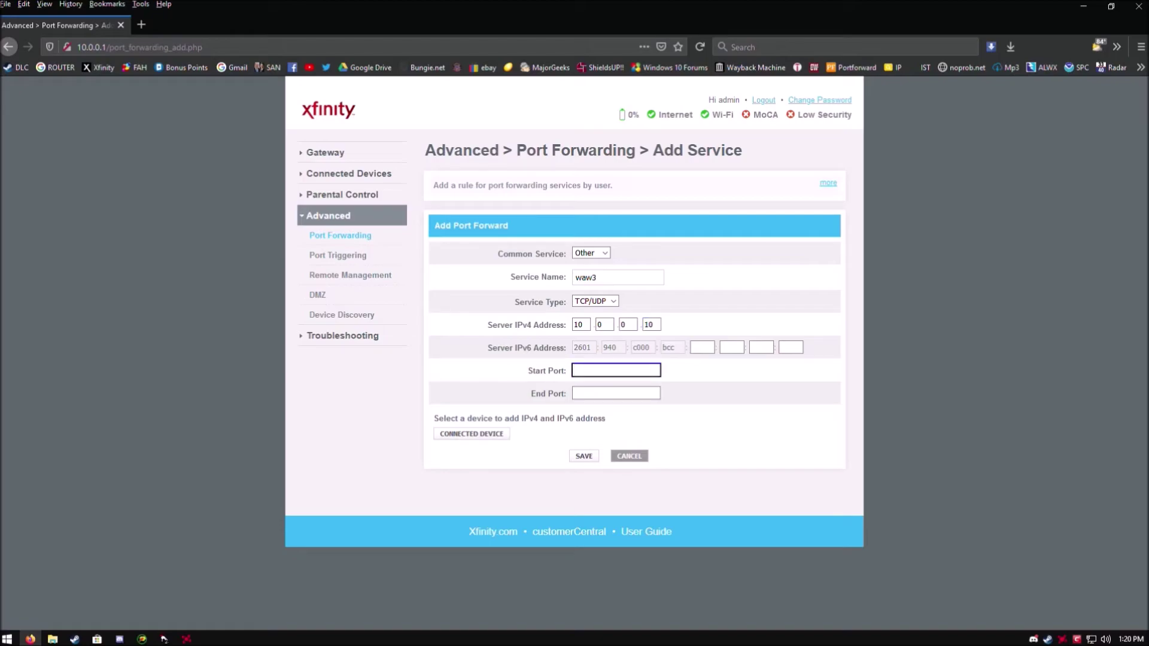
type("2")
type("9")
type("89")
key("BackSpace")
key("BackSpace")
key("BackSpace")
type("8960")
left_click(615, 393)
type("2")
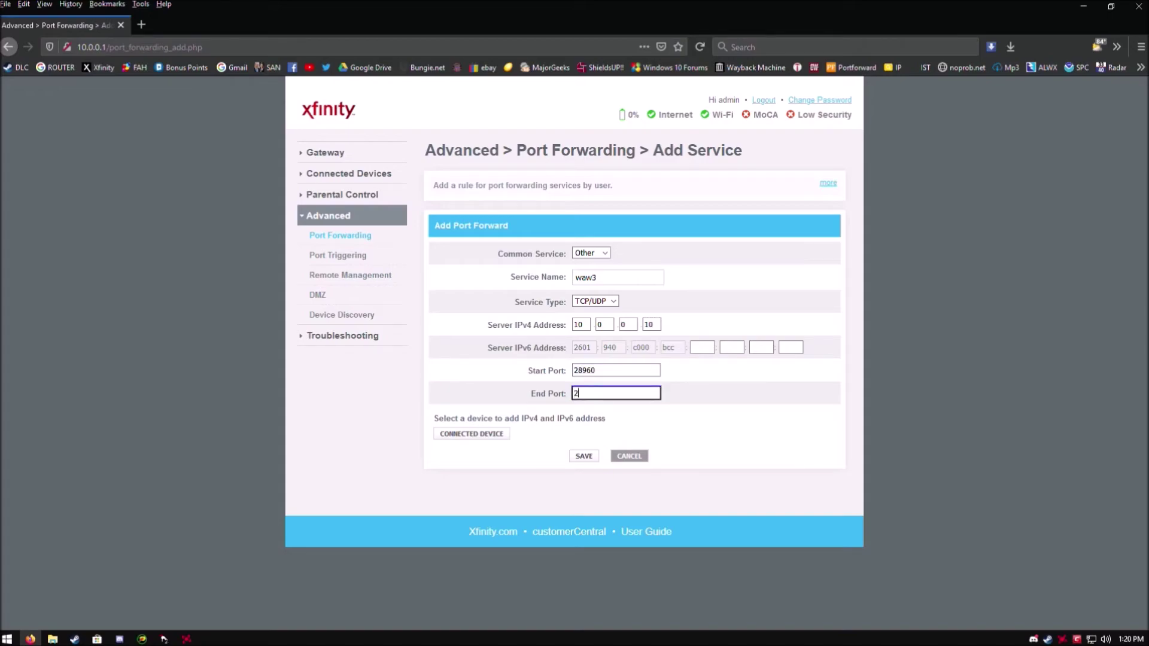
type("8960")
left_click(595, 301)
left_click(586, 346)
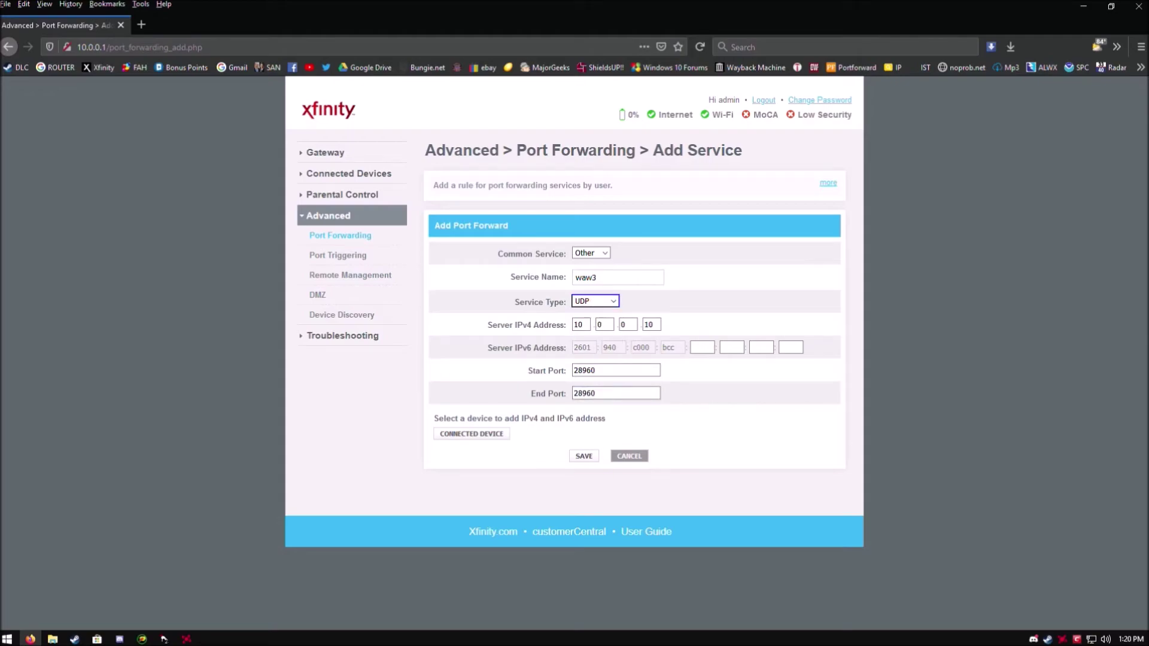
left_click(583, 457)
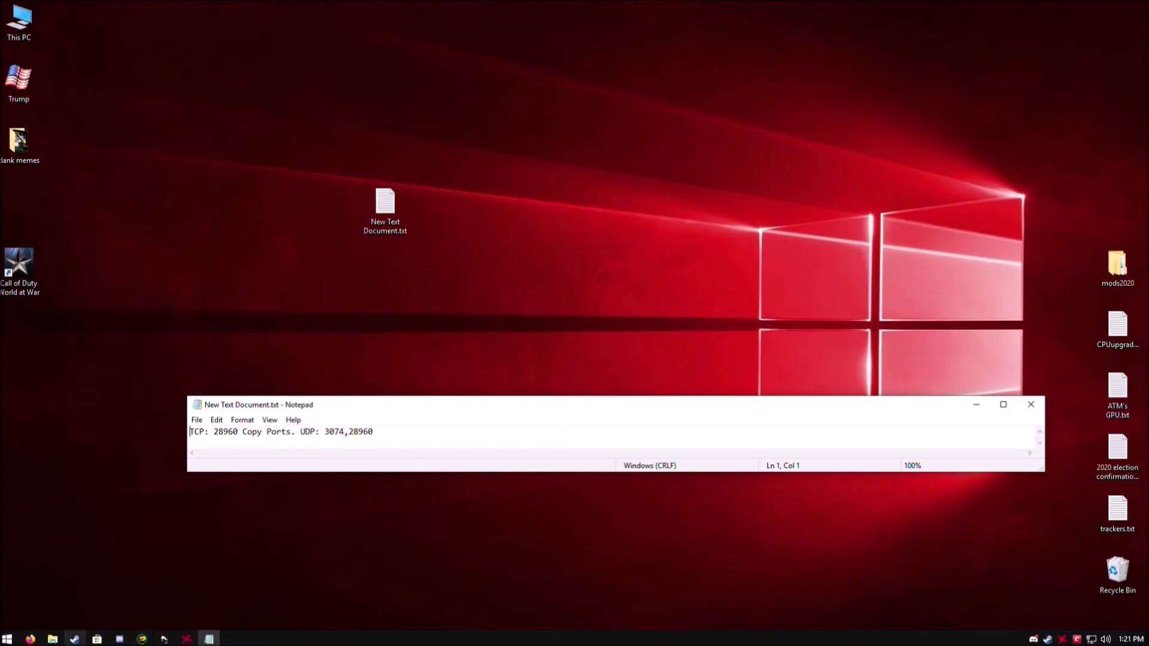
Launch Call of Duty: World at War through AMD Radeon Software.
left_click(187, 639)
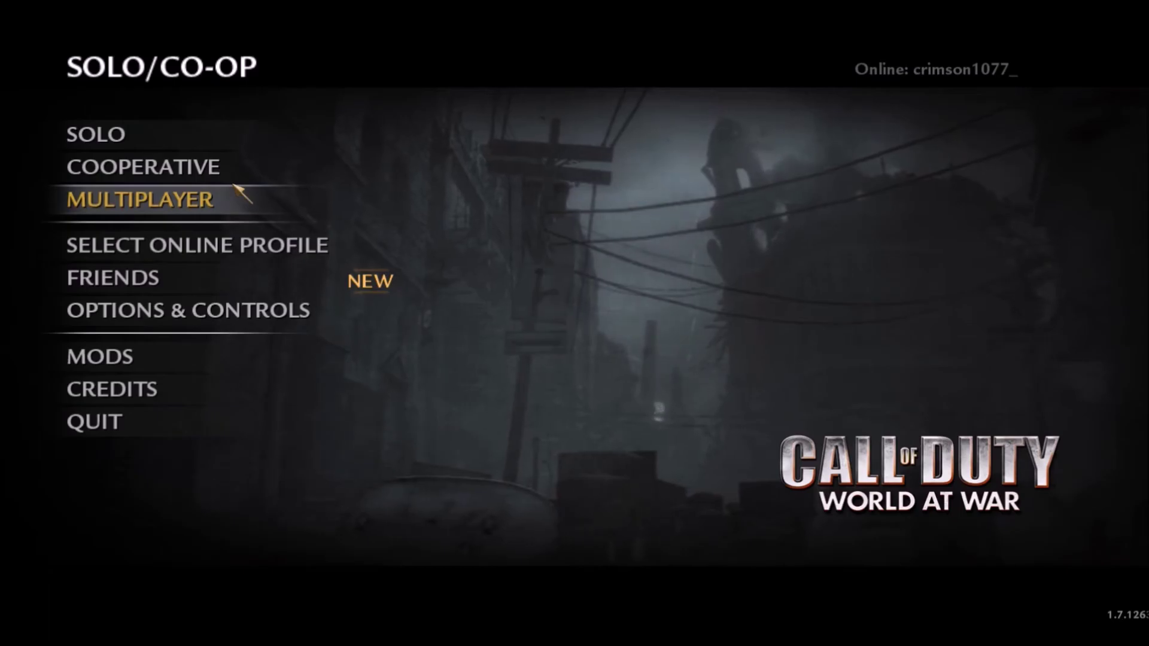
Browse and refresh the co-op Find Game server list, then return to the Cooperative menu.
left_click(196, 171)
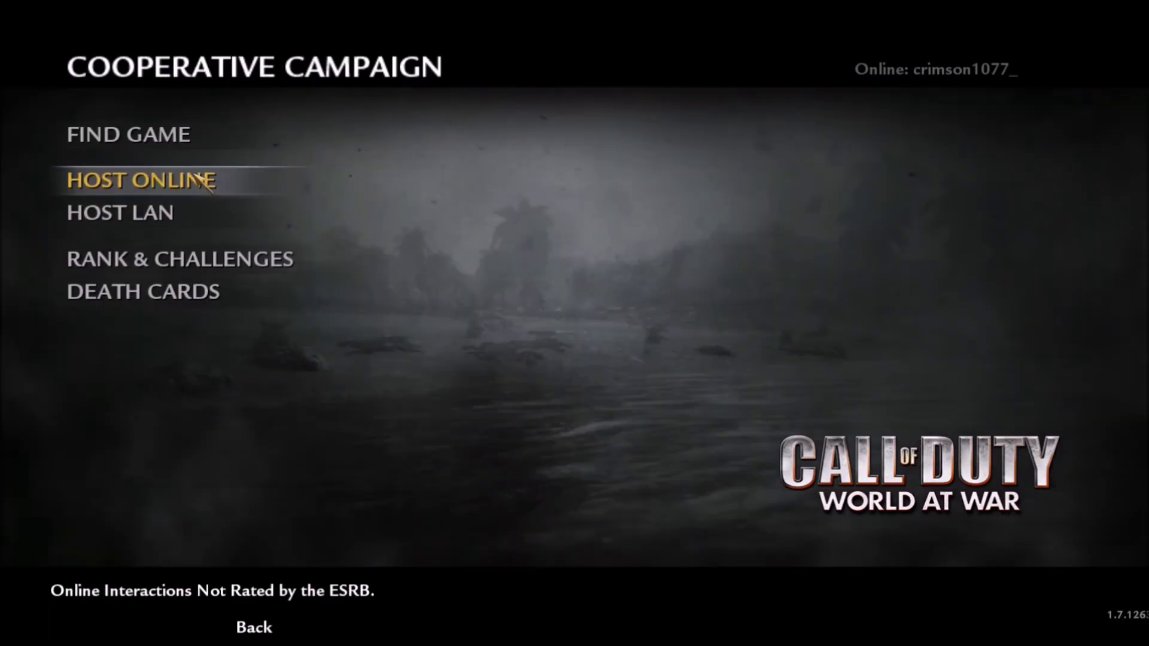
left_click(178, 144)
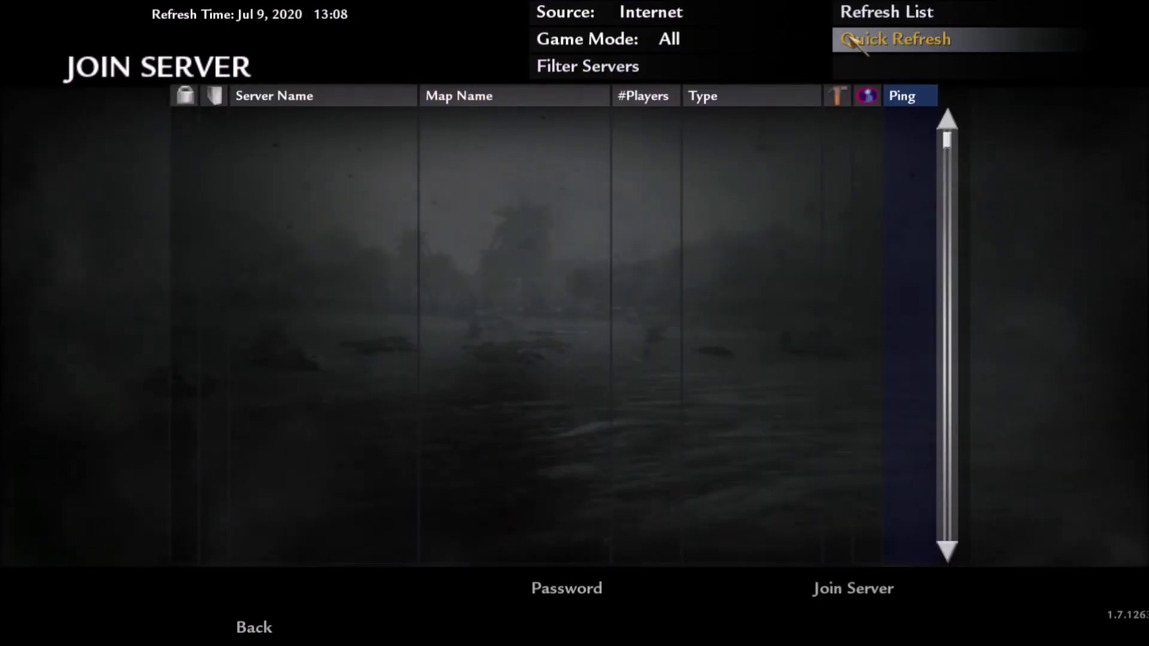
left_click(880, 5)
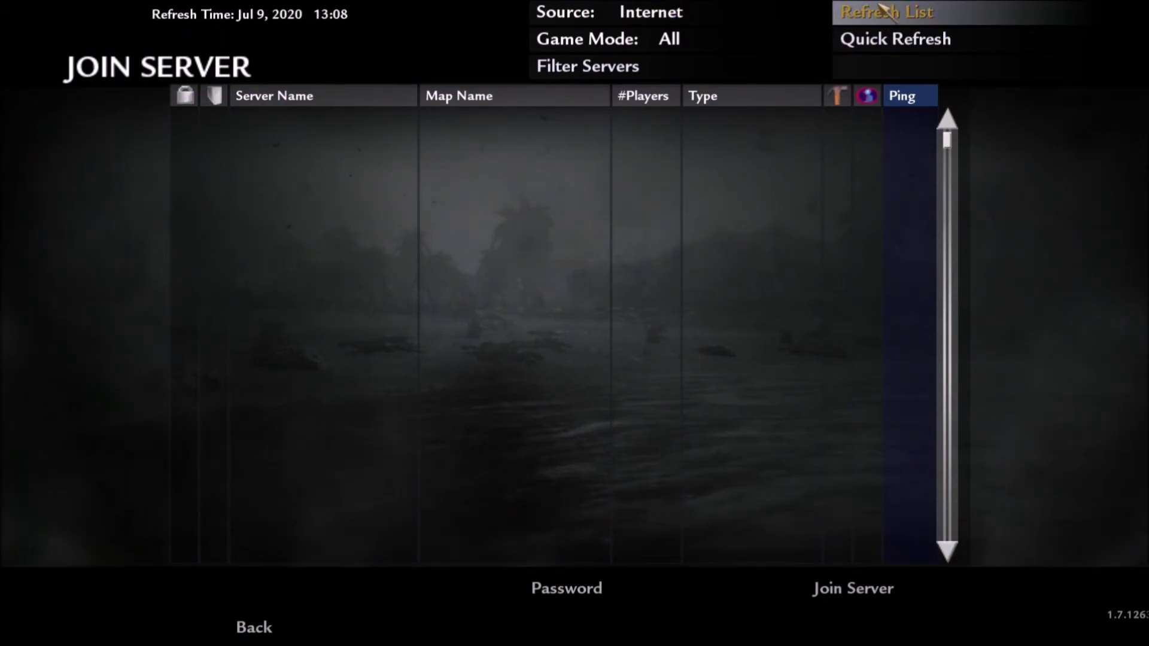
left_click(240, 623)
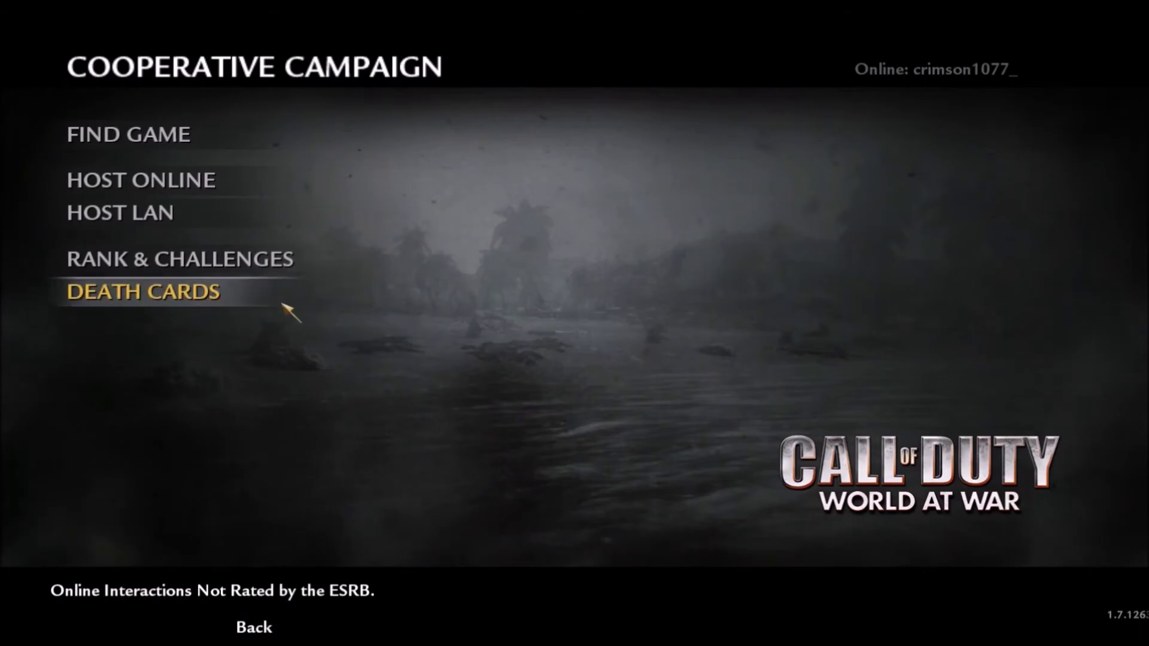
Host a co-op match and switch its game mode to Nazi Zombies.
left_click(289, 216)
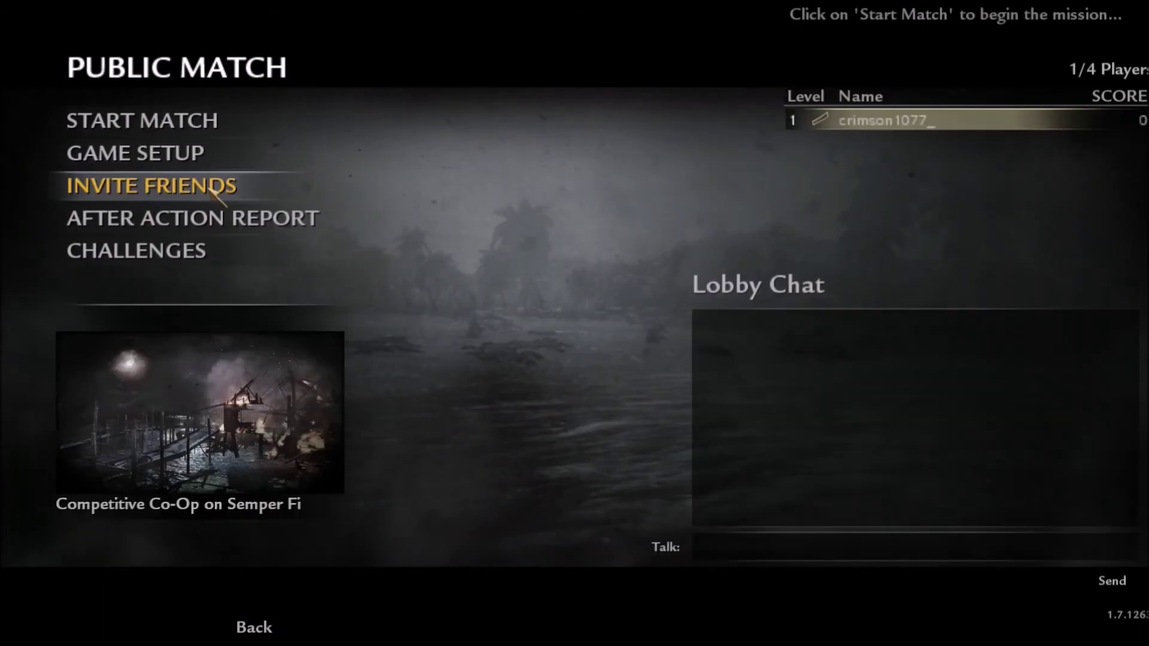
left_click(203, 154)
left_click(379, 122)
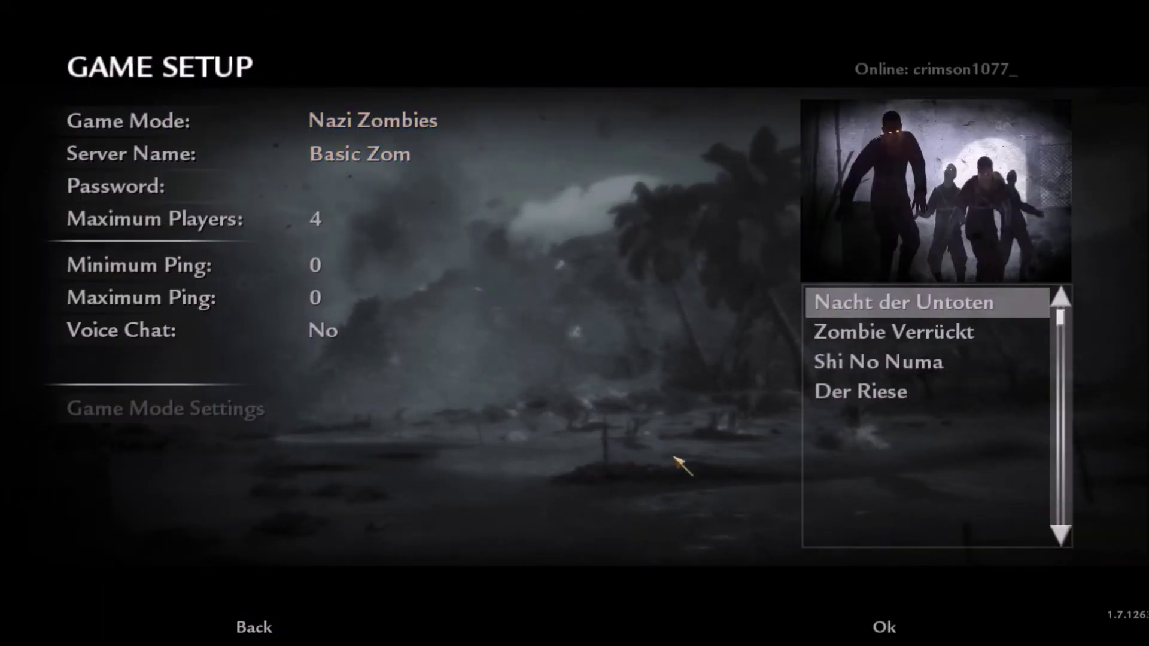
Rename the server to Zombies and confirm the game setup.
left_click(453, 167)
key("BackSpace")
key("BackSpace")
key("BackSpace")
key("BackSpace")
key("BackSpace")
key("BackSpace")
key("BackSpace")
key("BackSpace")
key("BackSpace")
key("BackSpace")
key("BackSpace")
key("BackSpace")
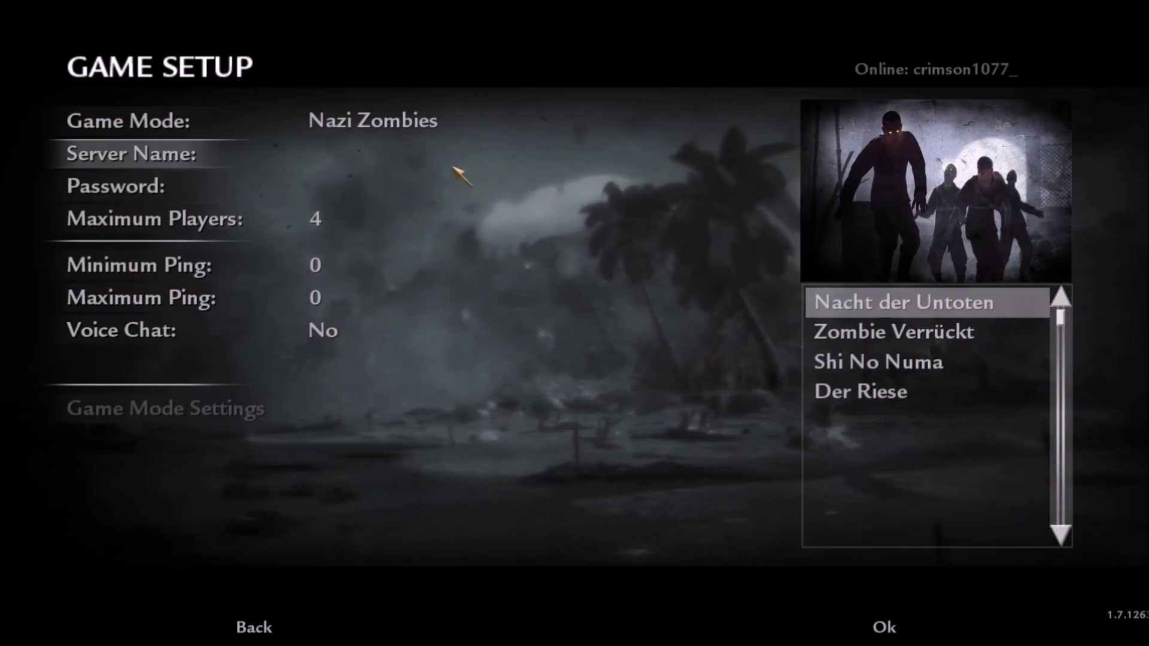
type("Zomnies")
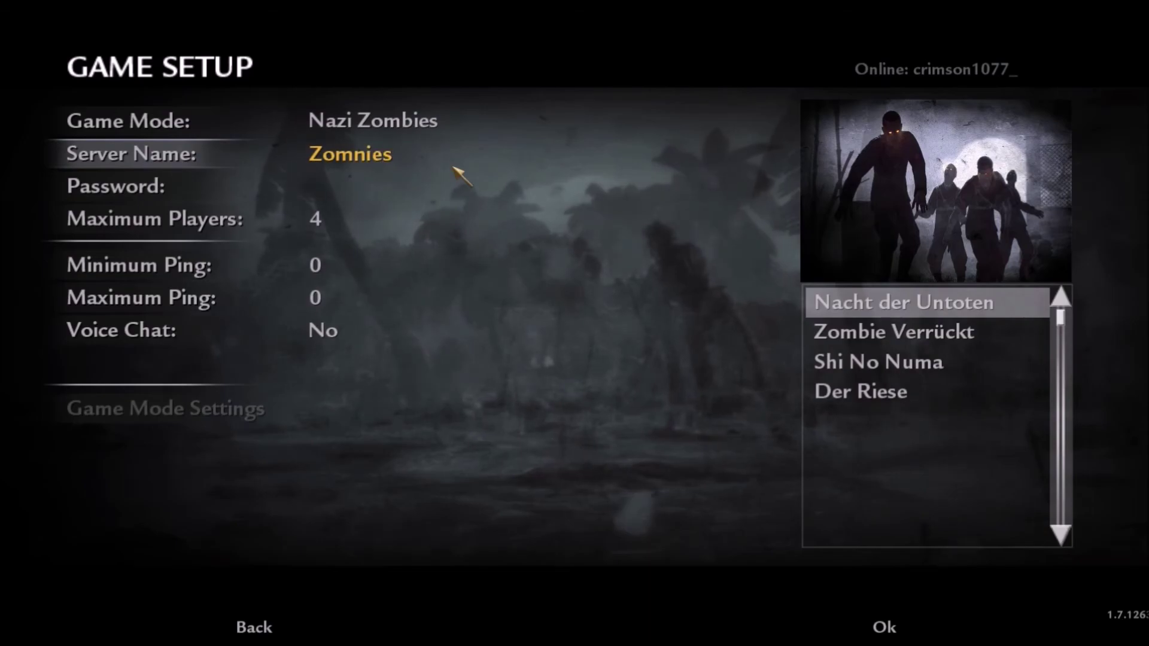
key("BackSpace")
key("BackSpace")
key("BackSpace")
key("BackSpace")
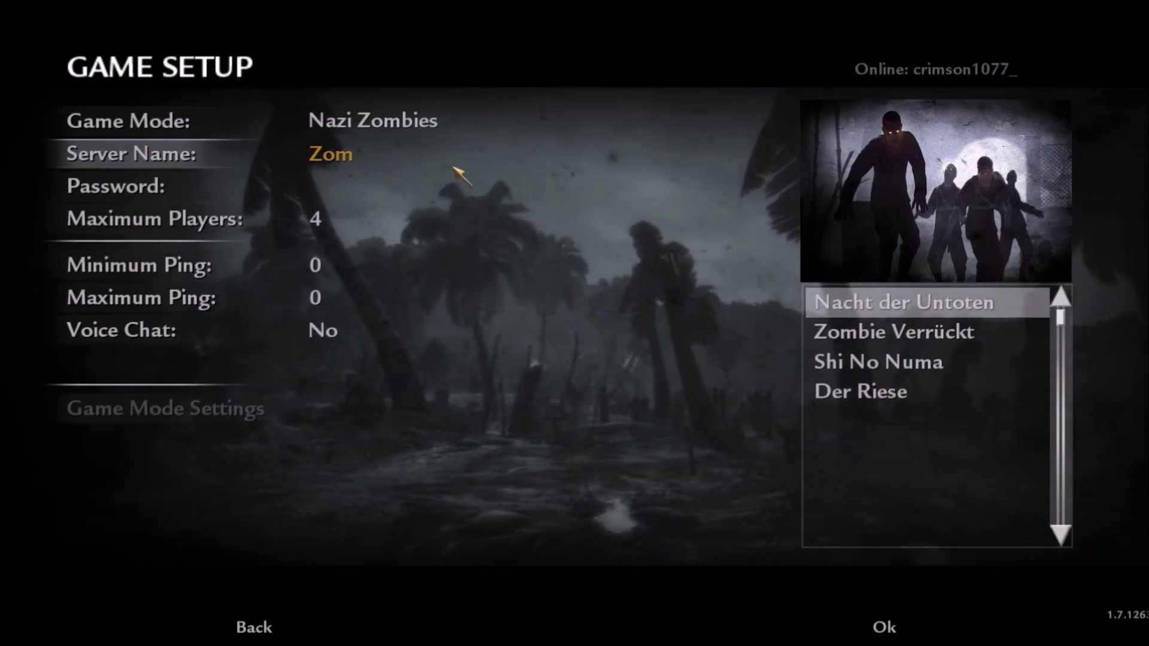
type("bies")
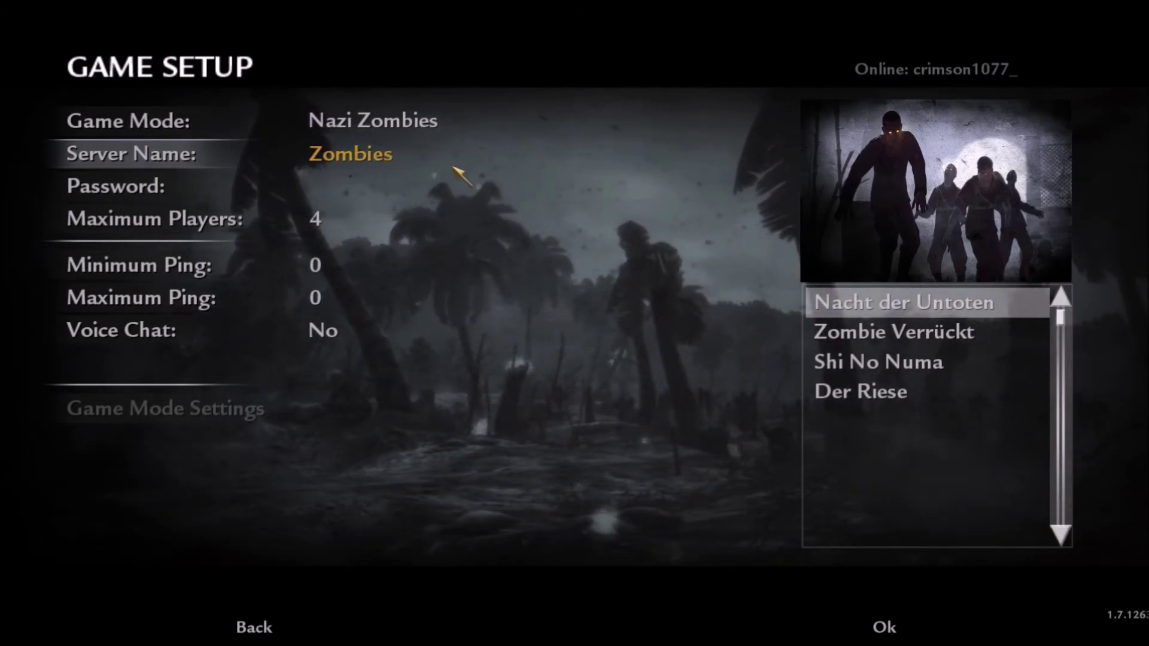
key("Return")
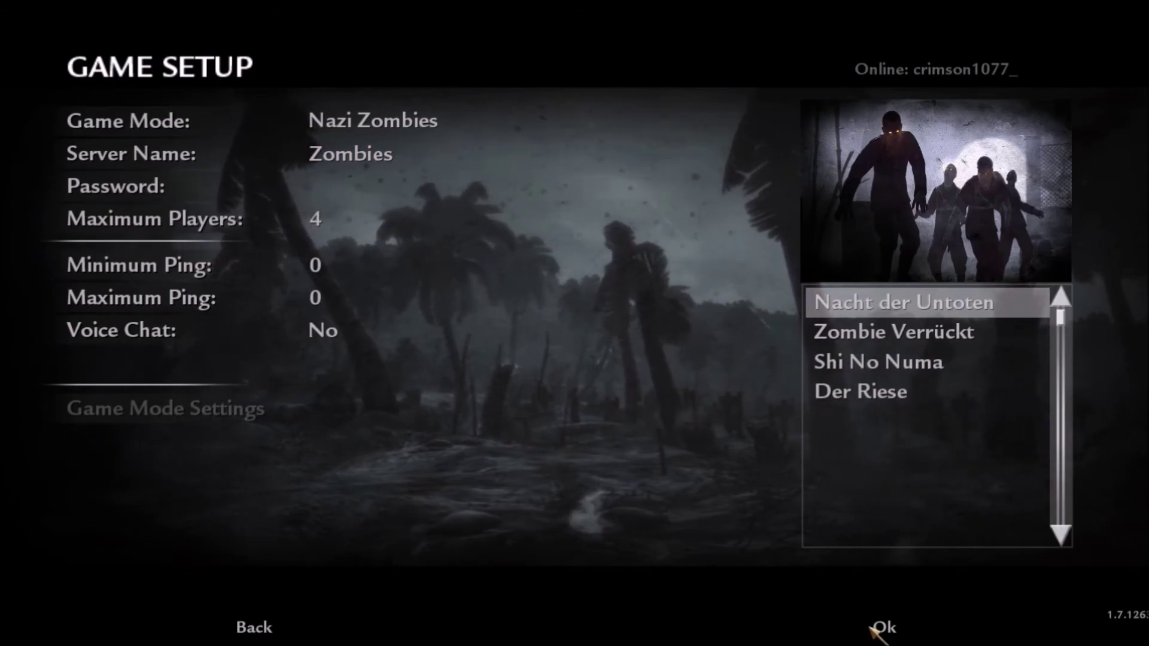
left_click(880, 627)
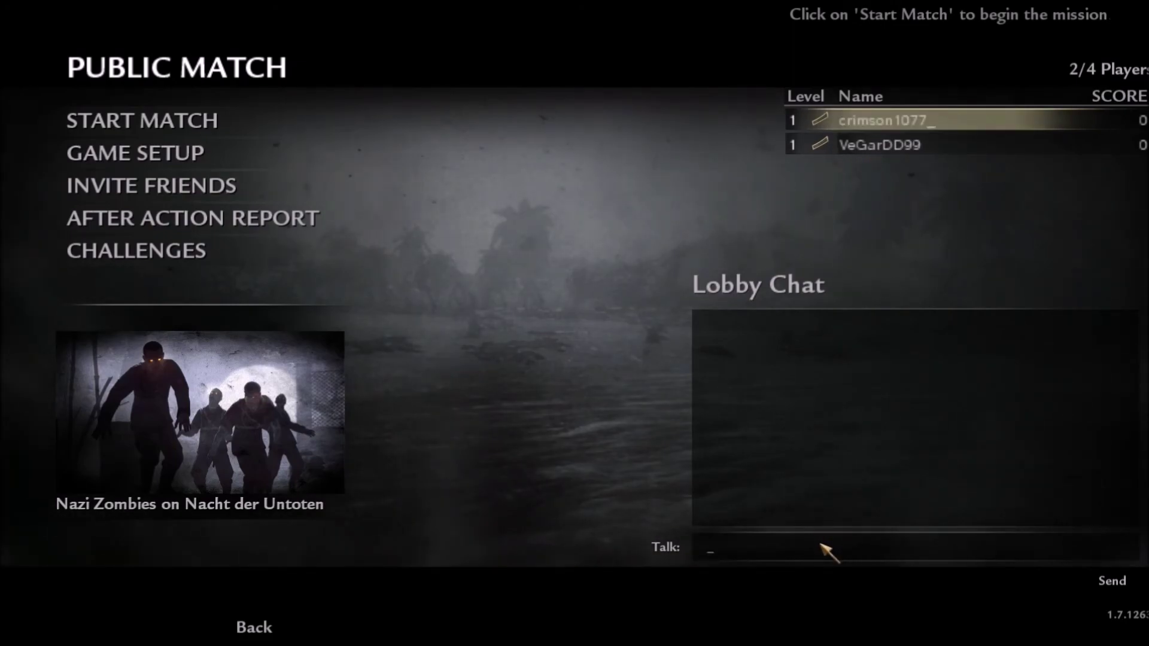
Post 'hello' and then 'say hi to youtube' in the lobby chat.
type("hello")
key("Return")
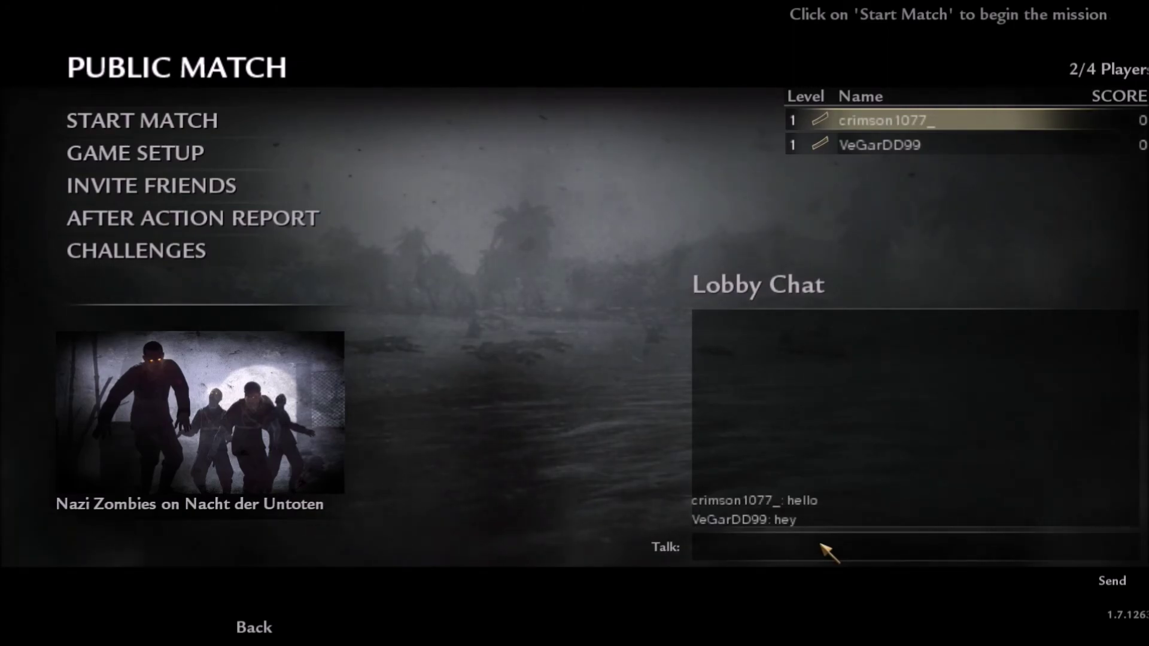
type("s")
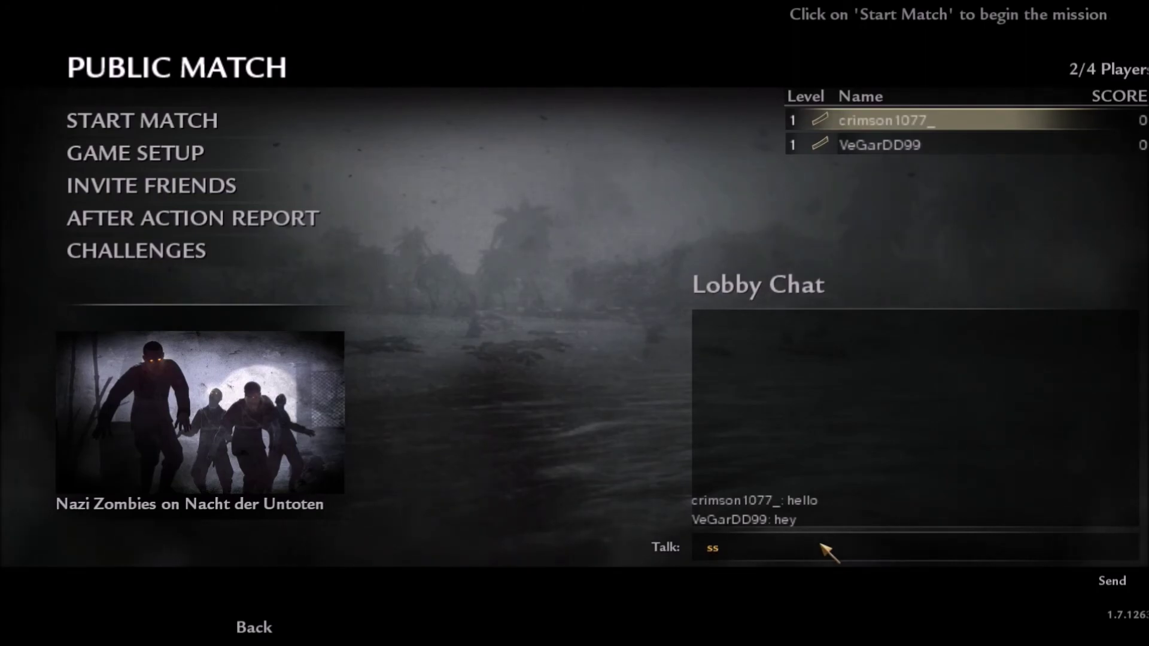
type("ay hi t")
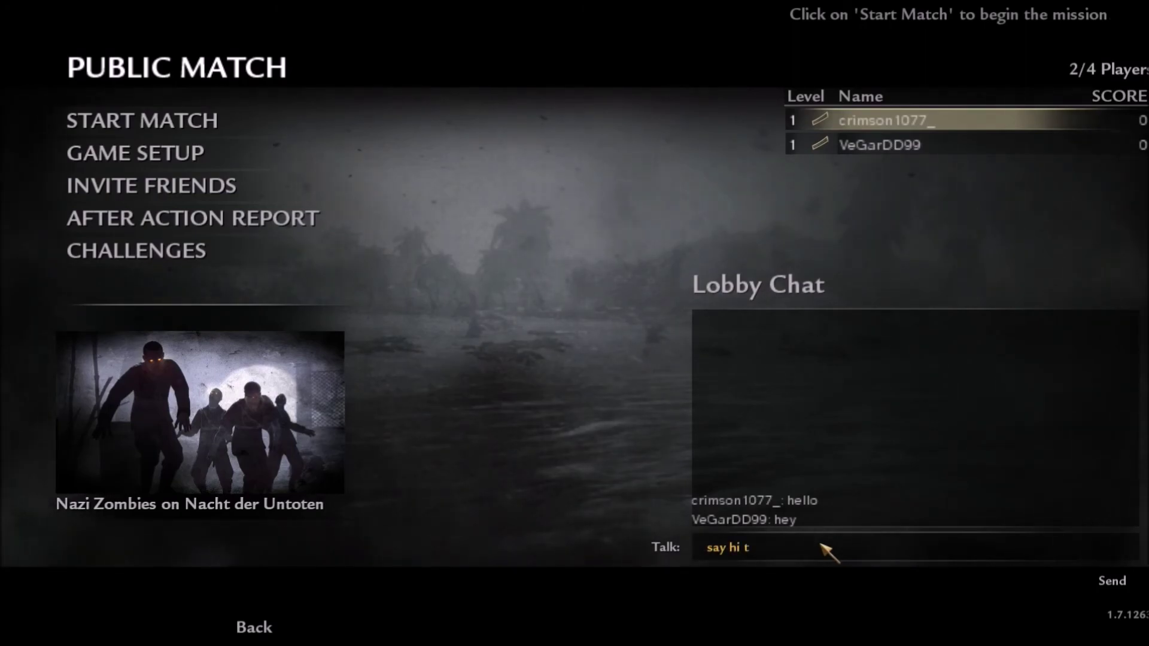
type("o youtube")
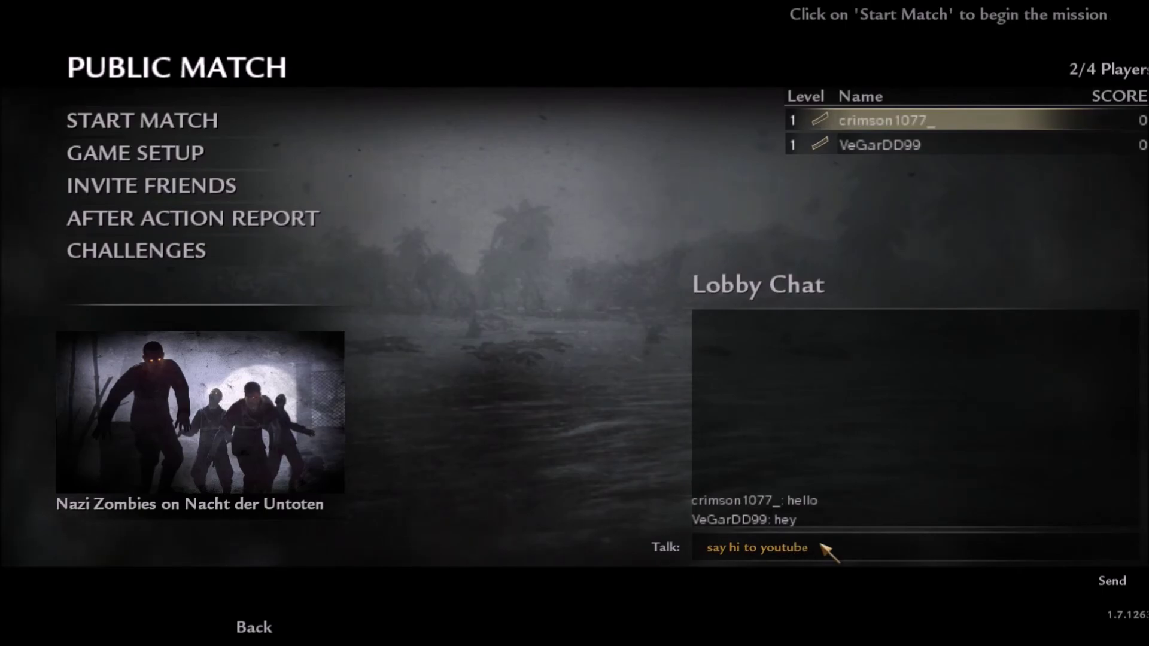
key("Return")
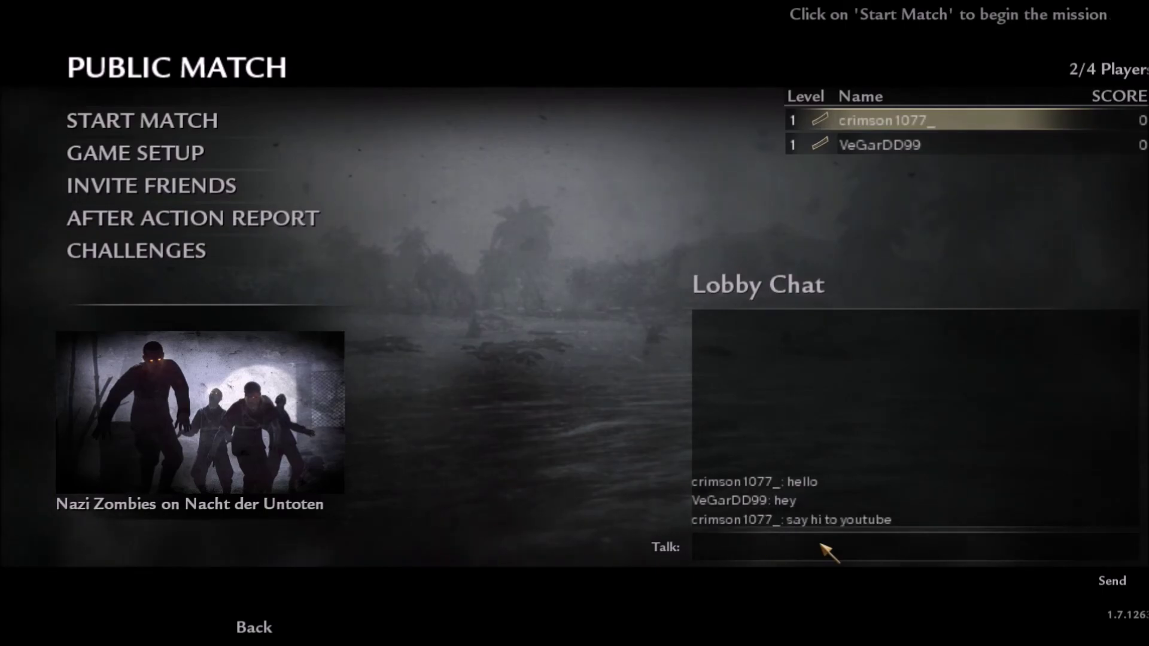